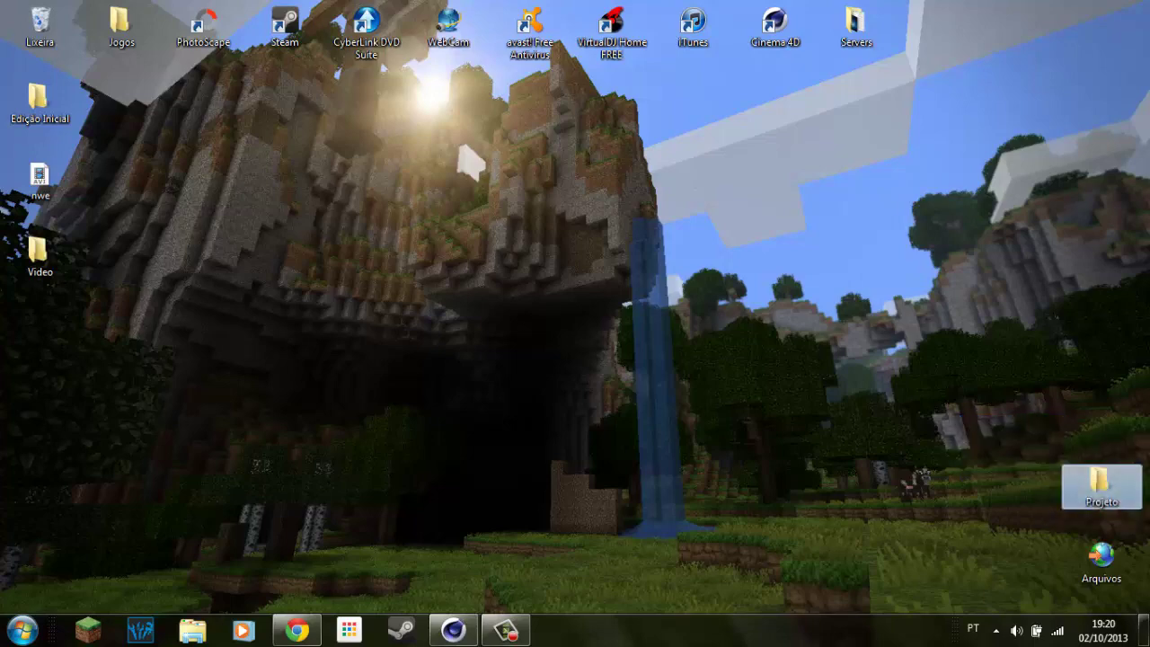
Check that the desktop Projeto folder holds steve rig v2.lib4d, then return to Cinema 4D.
{"action": "double_click", "coordinate": [1100, 485]}
{"action": "left_click_drag", "start_coordinate": [617, 339], "coordinate": [226, 112]}
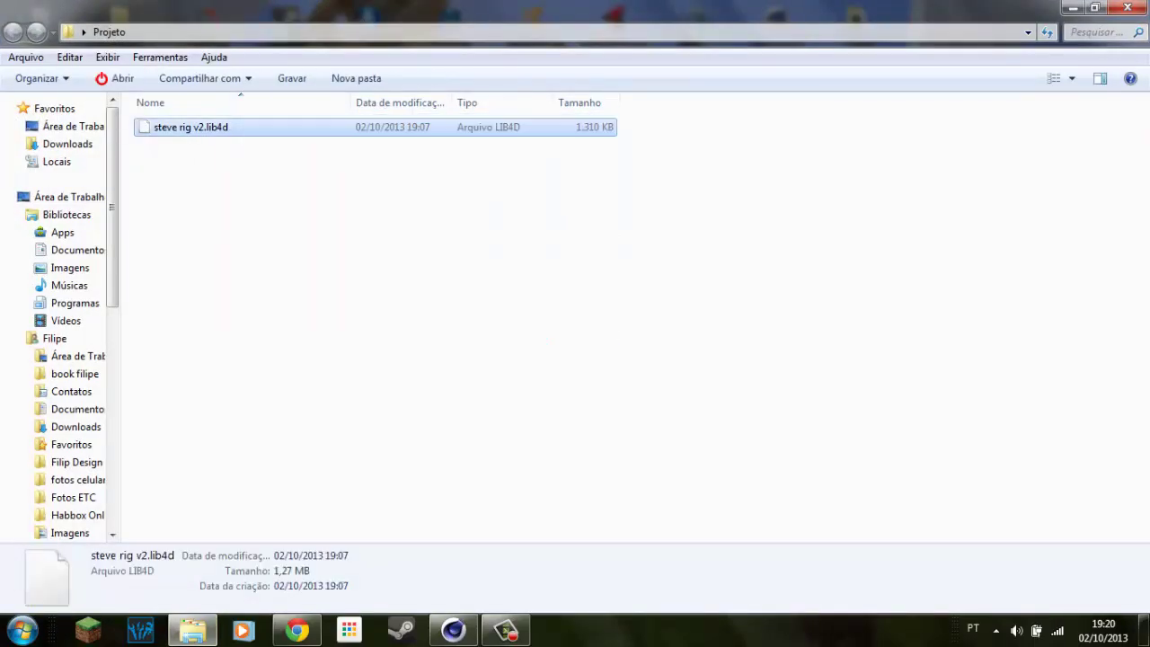
{"action": "left_click", "coordinate": [1127, 8]}
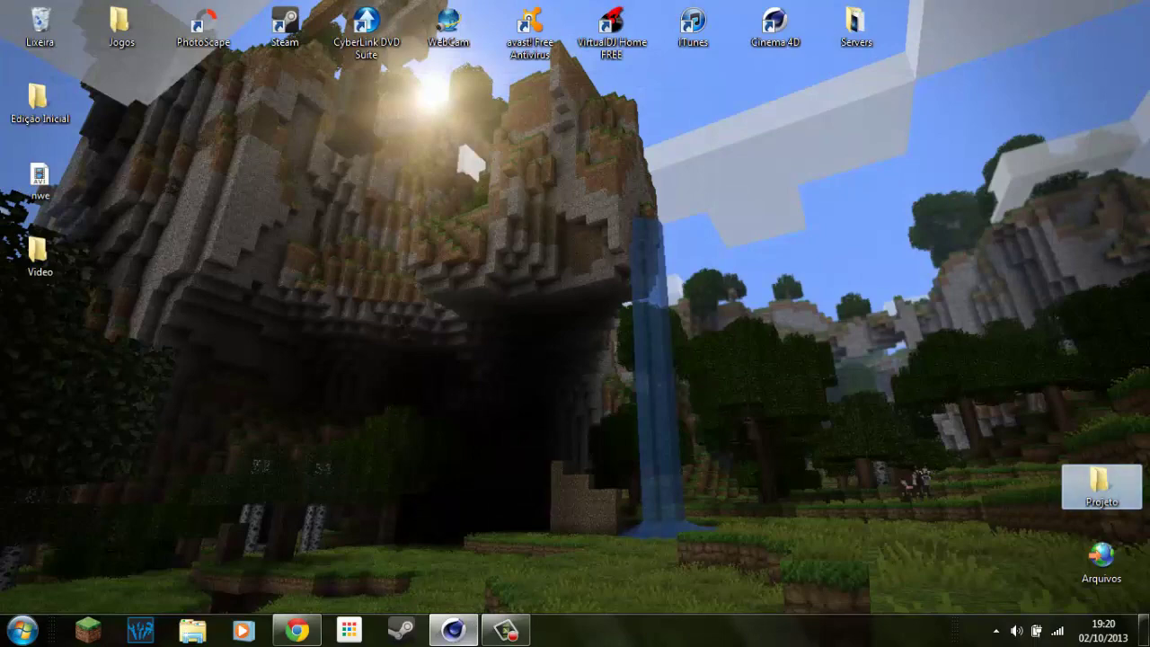
{"action": "left_click", "coordinate": [453, 629]}
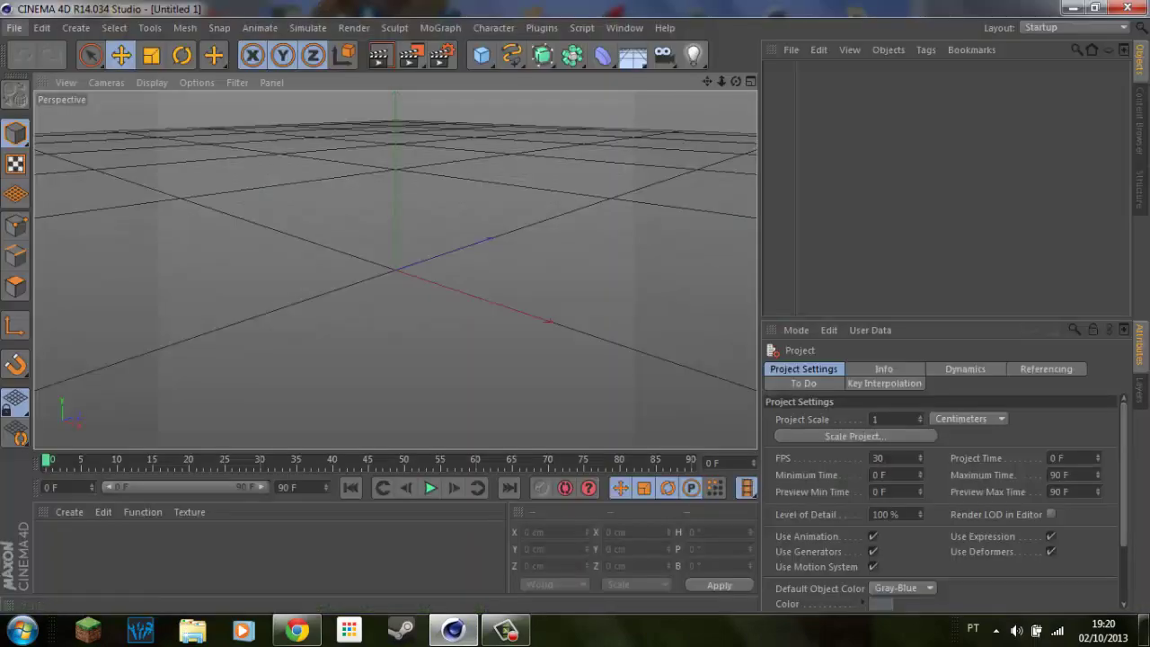
Save the empty scene as Projeto in the Projeto folder, then minimize Cinema 4D.
{"action": "left_click", "coordinate": [14, 27]}
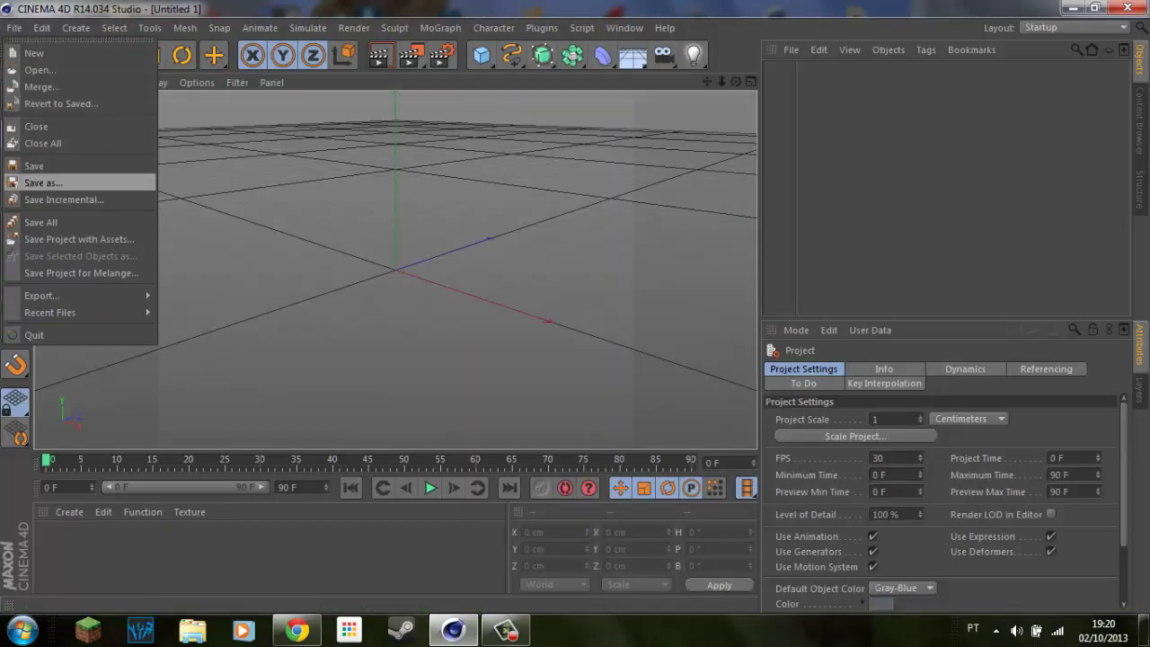
{"action": "left_click", "coordinate": [44, 182]}
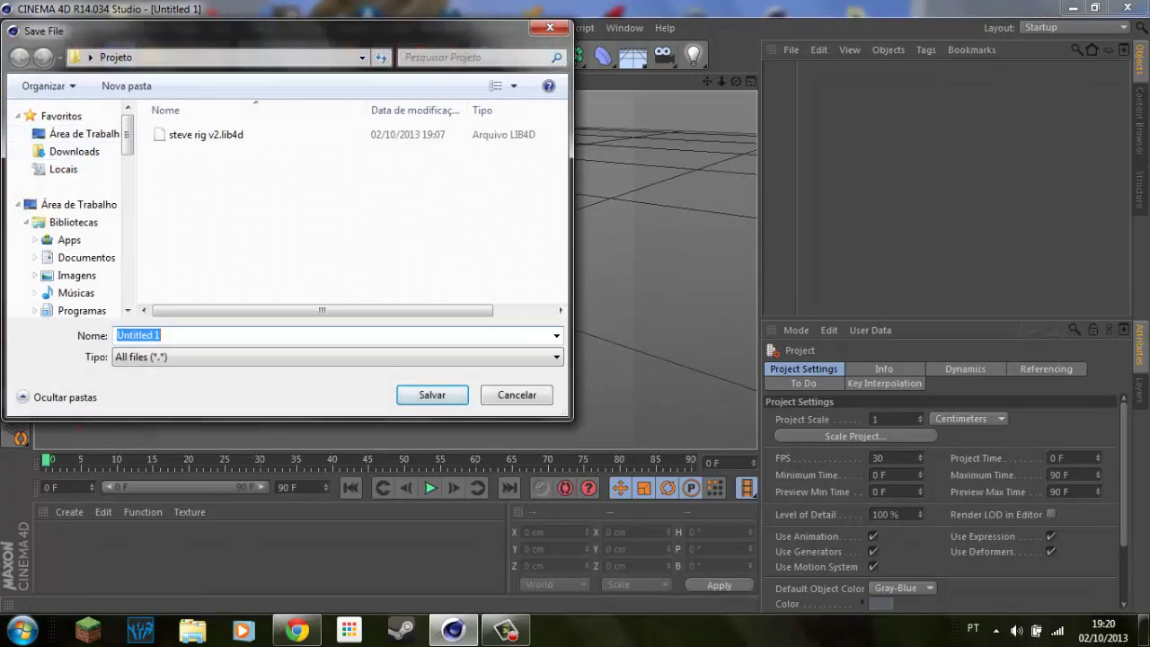
{"action": "type", "text": "Projeto"}
{"action": "key", "text": "Return"}
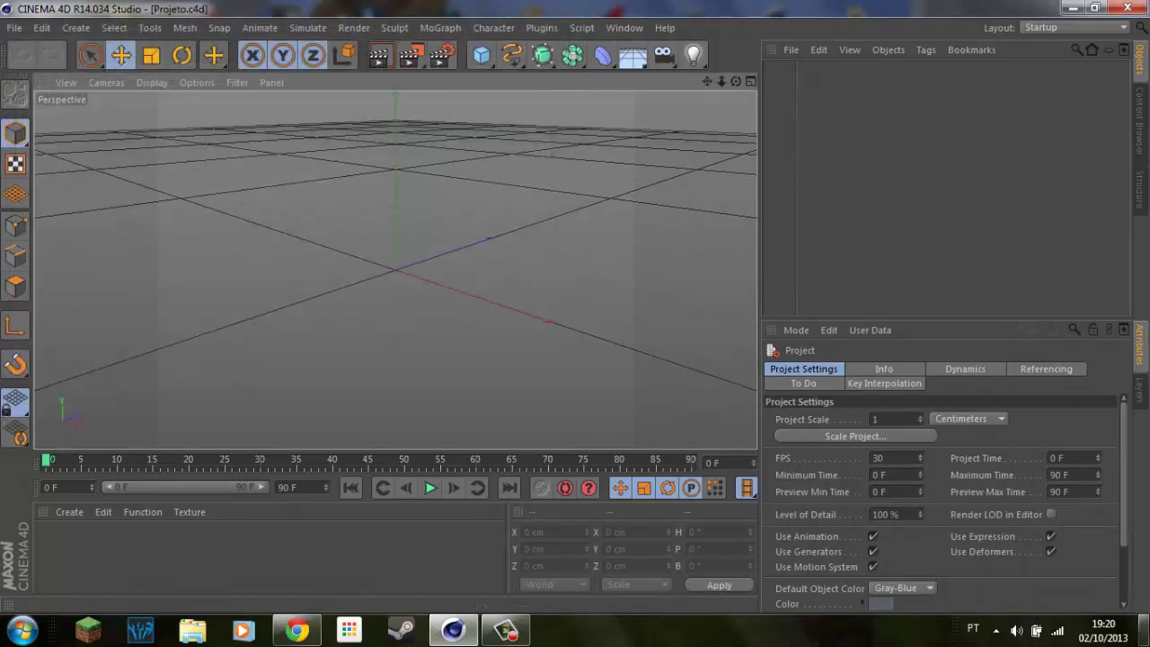
{"action": "left_click", "coordinate": [1144, 628]}
{"action": "double_click", "coordinate": [1101, 485]}
{"action": "mouse_move", "coordinate": [467, 390]}
{"action": "left_mouse_down"}
{"action": "mouse_move", "coordinate": [153, 118]}
{"action": "mouse_move", "coordinate": [125, 113]}
{"action": "left_mouse_up"}
{"action": "left_click_drag", "start_coordinate": [377, 232], "coordinate": [180, 112]}
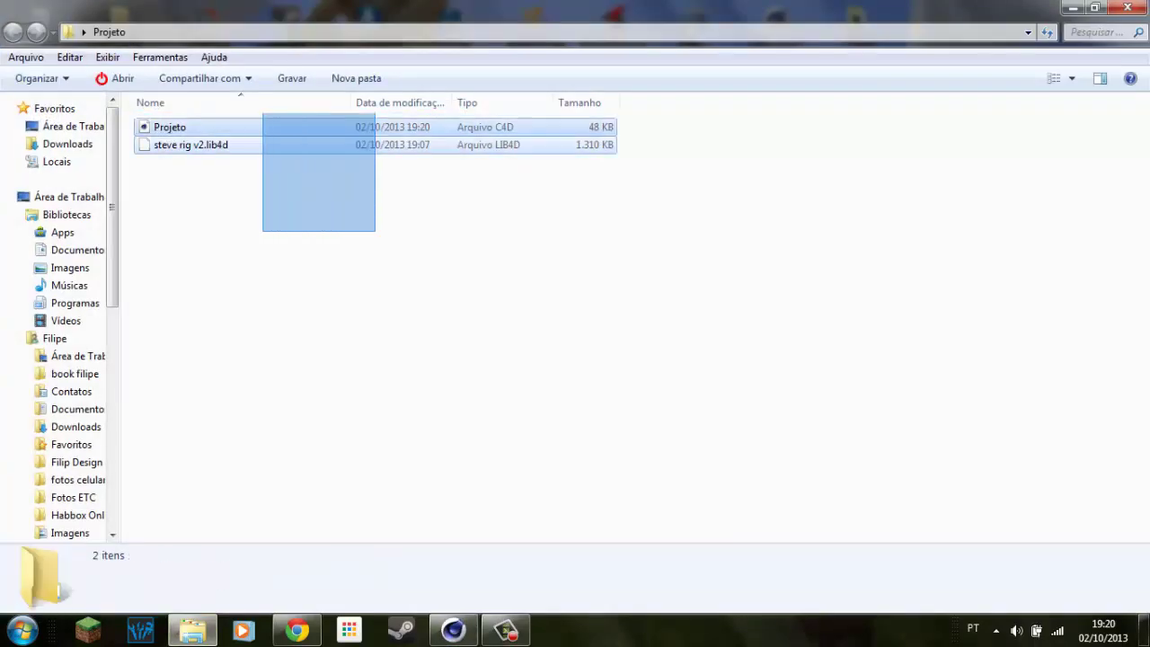
{"action": "left_click_drag", "start_coordinate": [455, 449], "coordinate": [179, 111]}
{"action": "left_click_drag", "start_coordinate": [320, 366], "coordinate": [236, 111]}
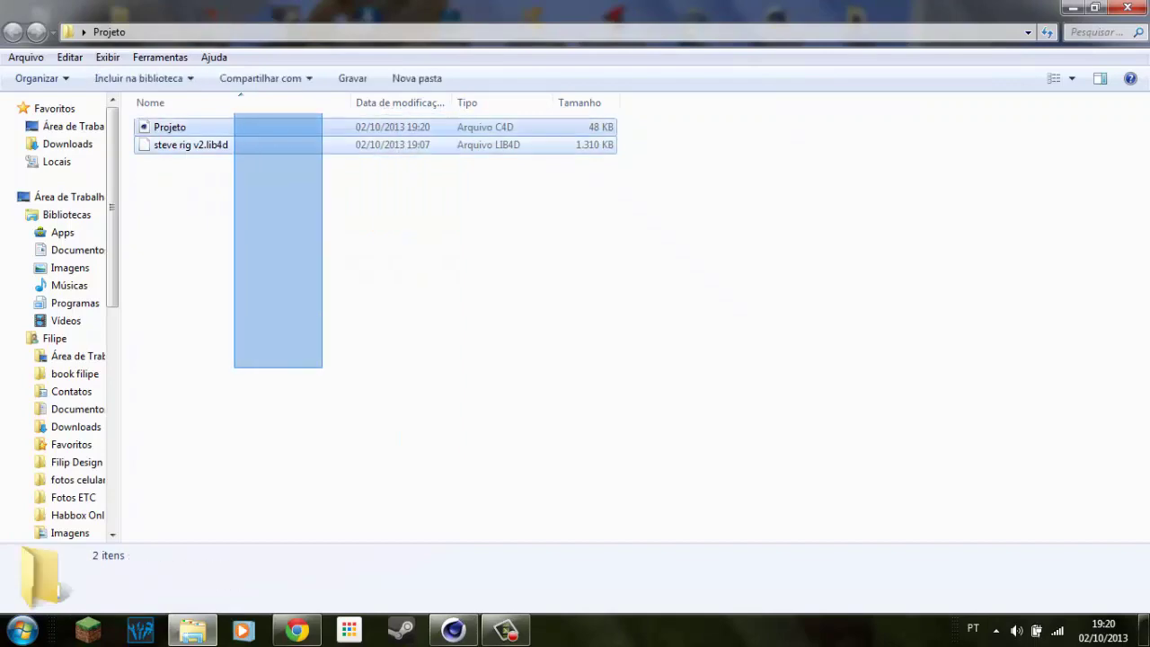
{"action": "left_click_drag", "start_coordinate": [478, 362], "coordinate": [334, 111]}
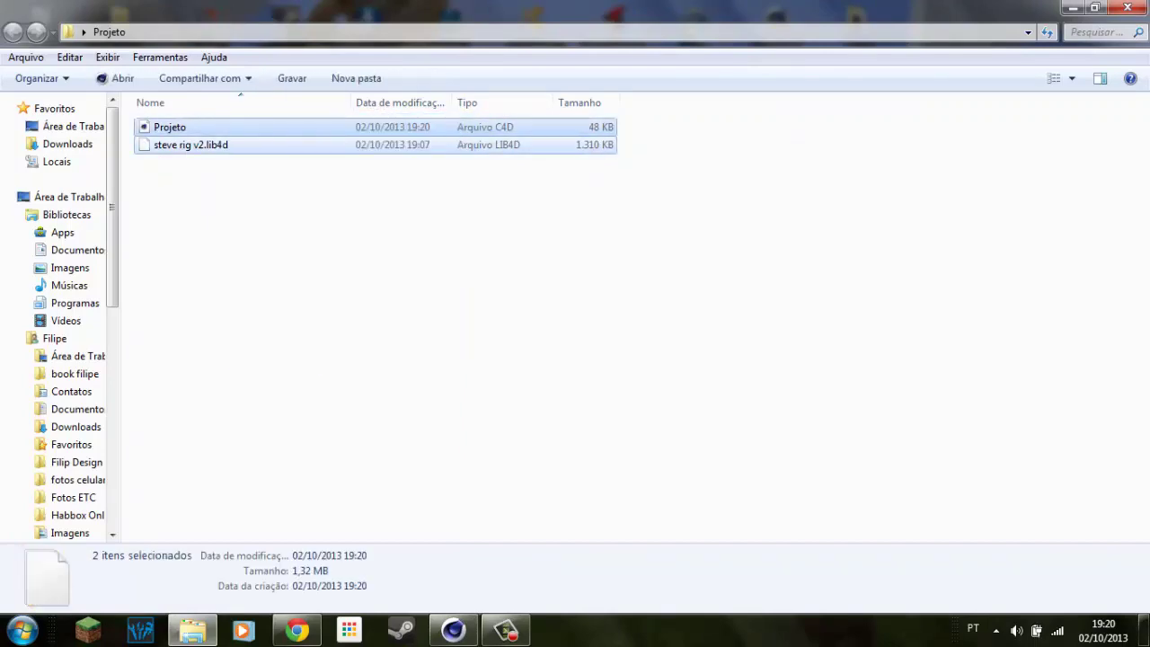
{"action": "key", "text": "Return"}
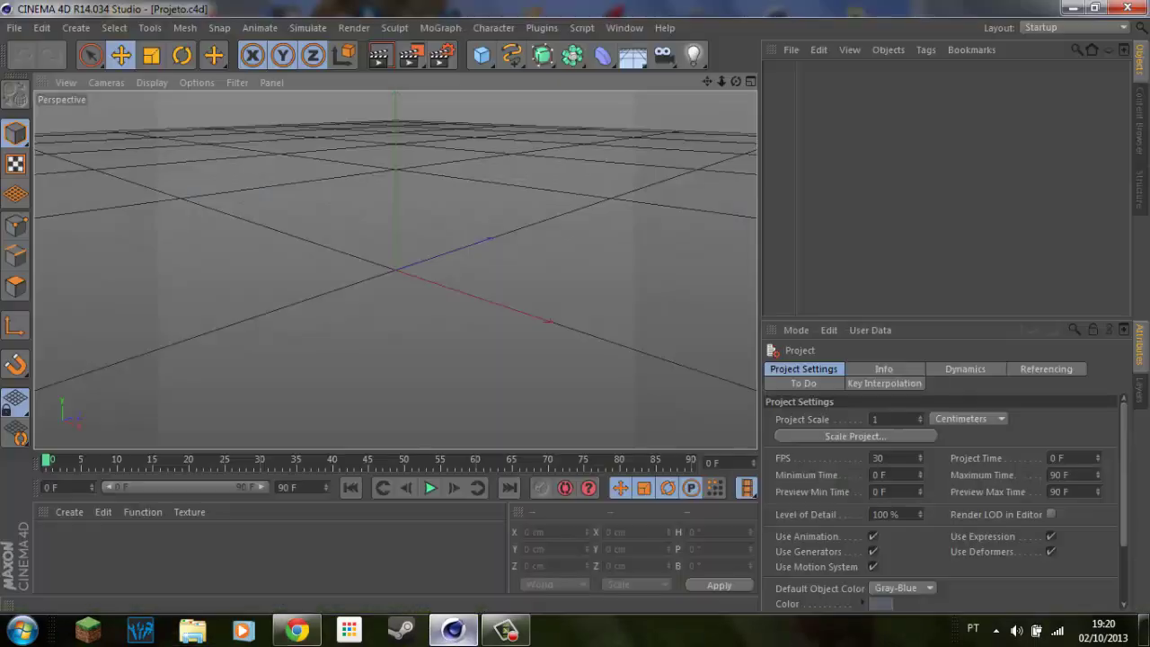
Open the steve rig v2.lib4d library and load the Steve rig from the Content Browser.
{"action": "left_click", "coordinate": [14, 27]}
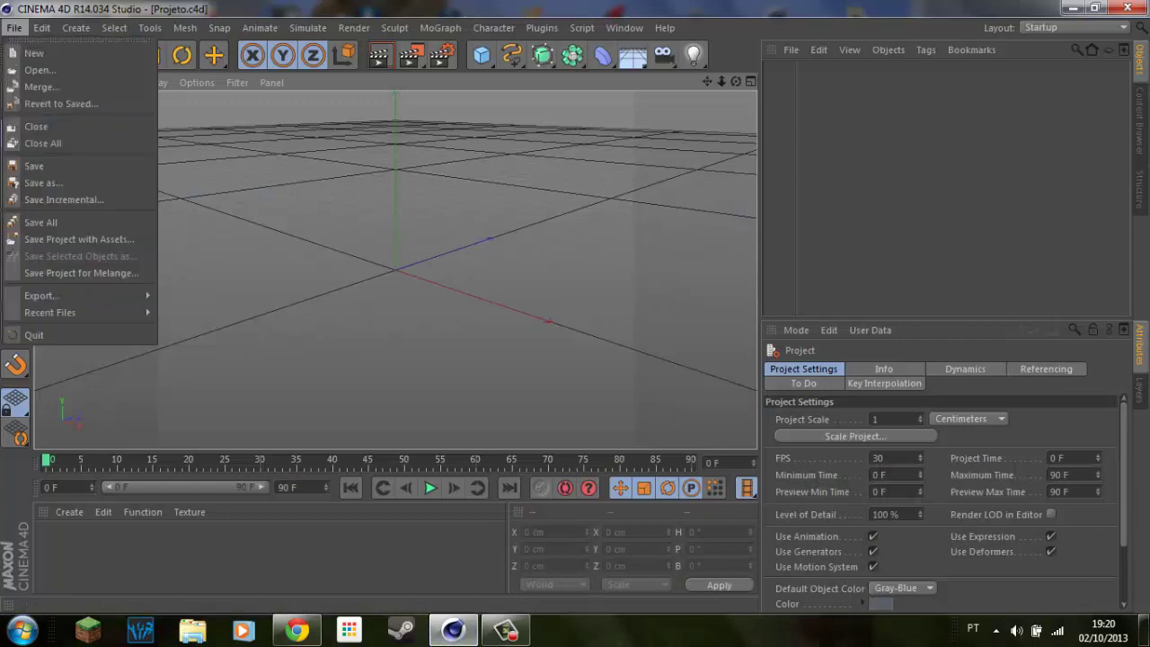
{"action": "left_click", "coordinate": [14, 28]}
{"action": "left_click", "coordinate": [14, 28]}
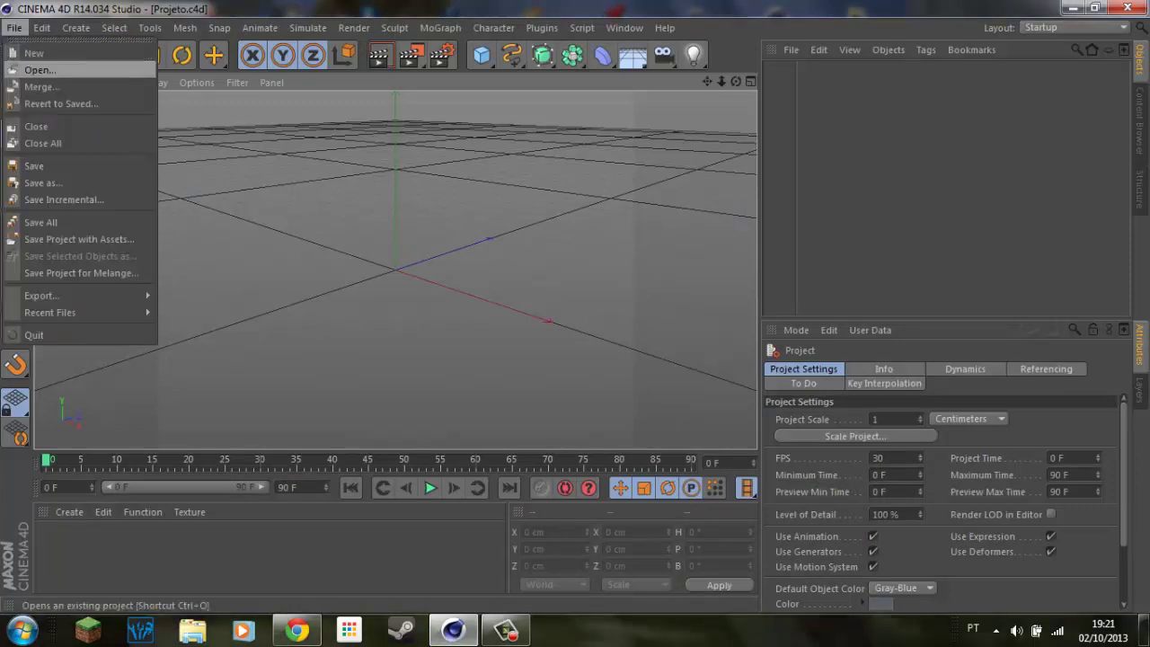
{"action": "left_click", "coordinate": [40, 69]}
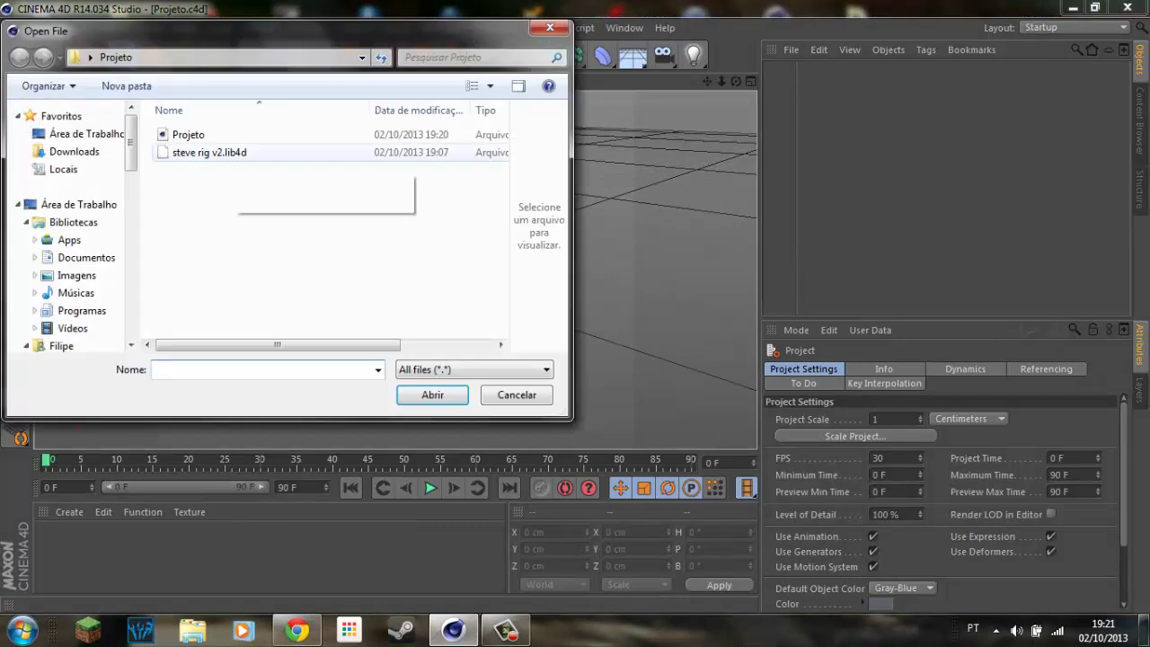
{"action": "left_click", "coordinate": [233, 153]}
{"action": "left_click", "coordinate": [432, 394]}
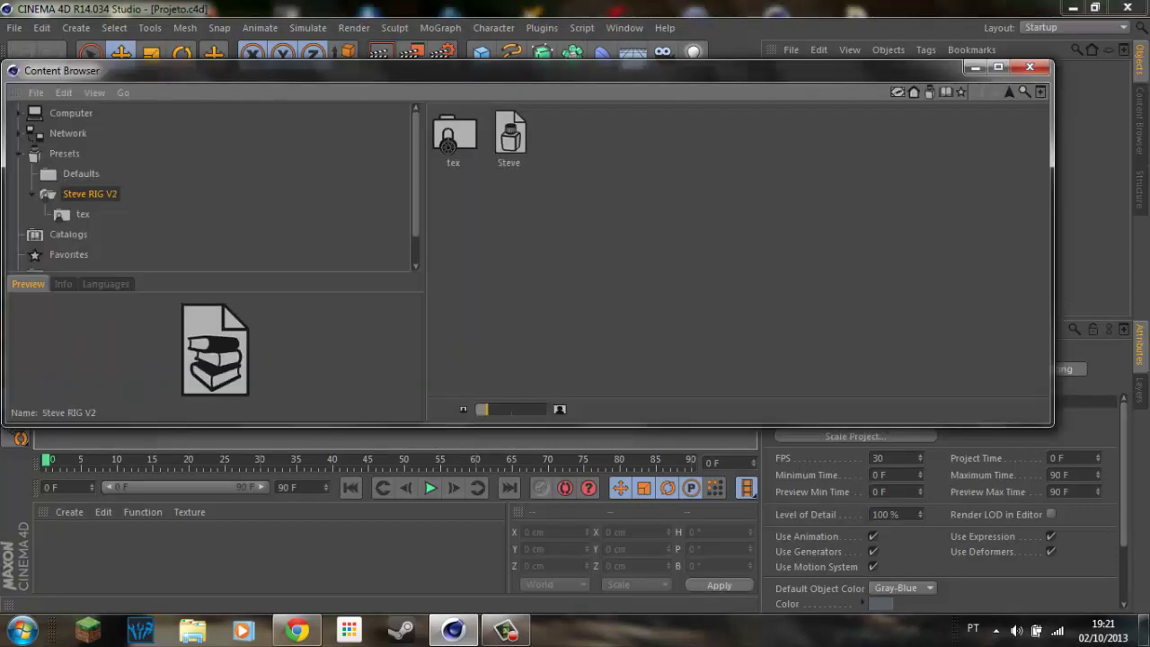
{"action": "left_click", "coordinate": [509, 137]}
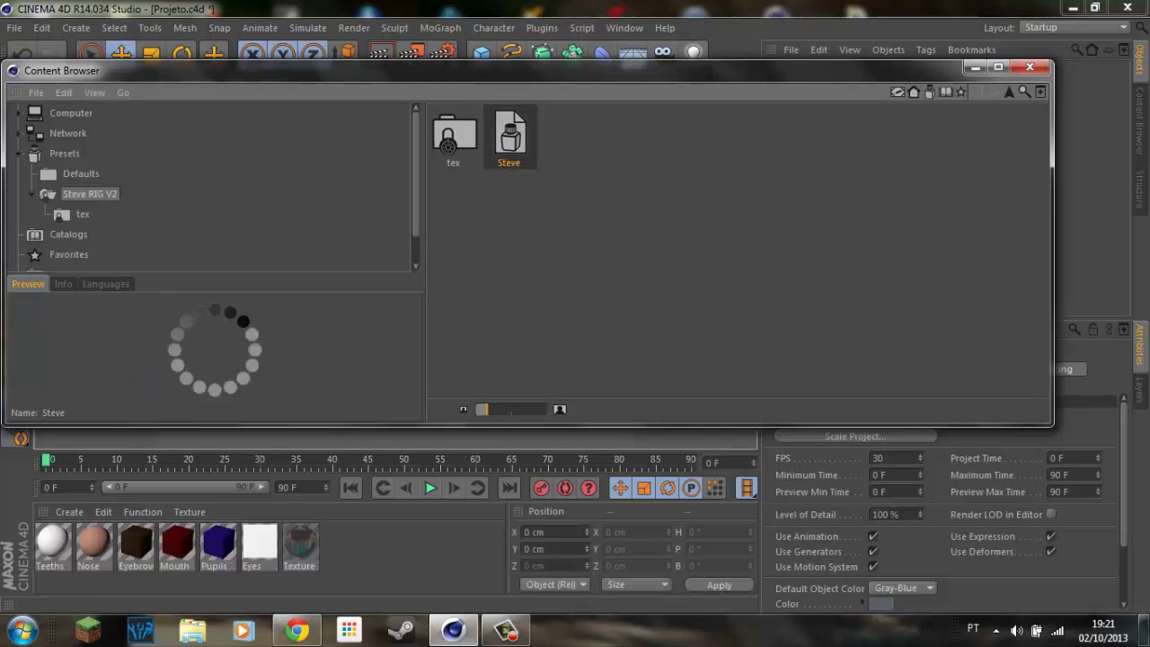
Swap the Texture material's image for Skin 'Diabo Elegante'.png so Steve turns red-and-black.
{"action": "left_click", "coordinate": [1029, 67]}
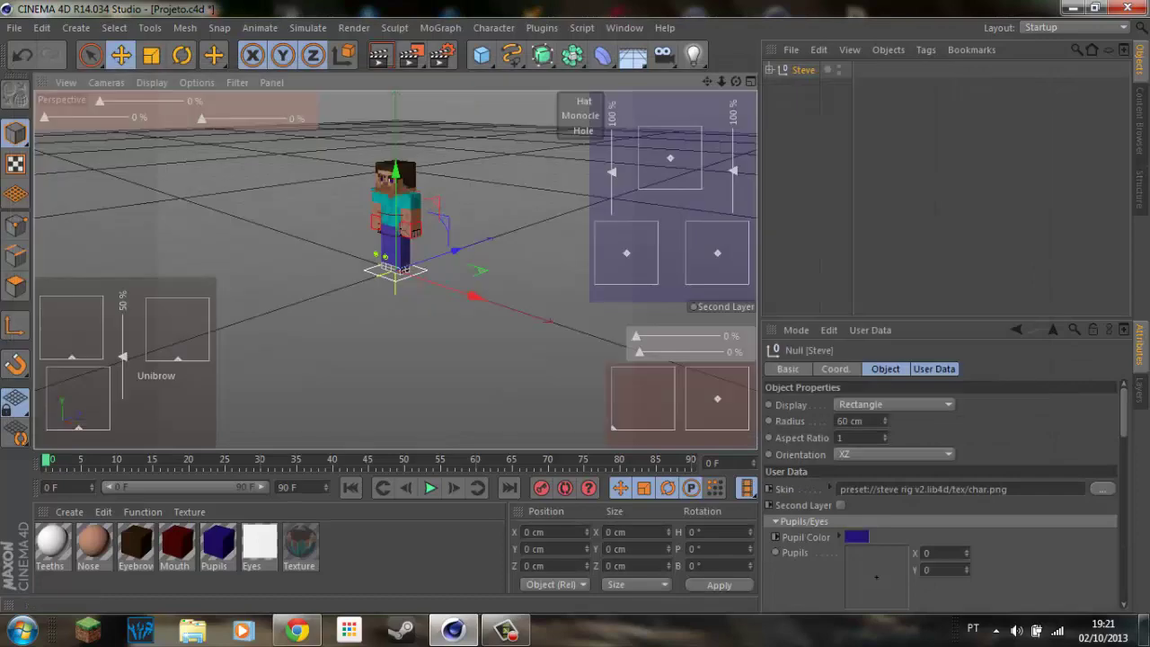
{"action": "left_click_drag", "start_coordinate": [736, 81], "coordinate": [710, 54]}
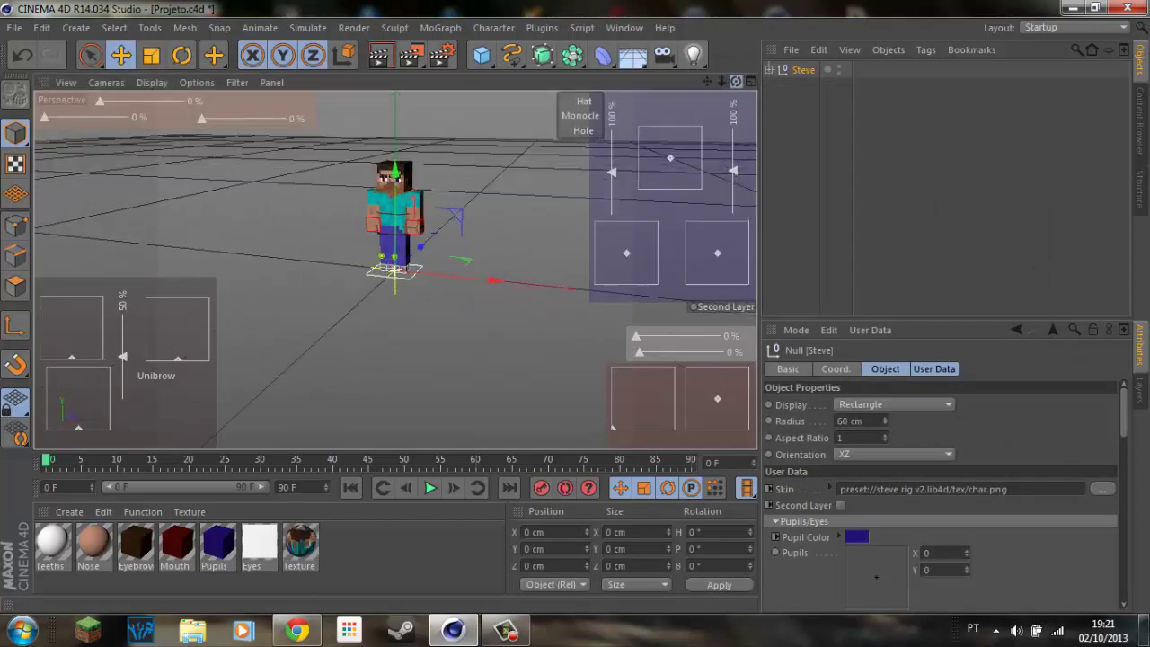
{"action": "left_click", "coordinate": [300, 543]}
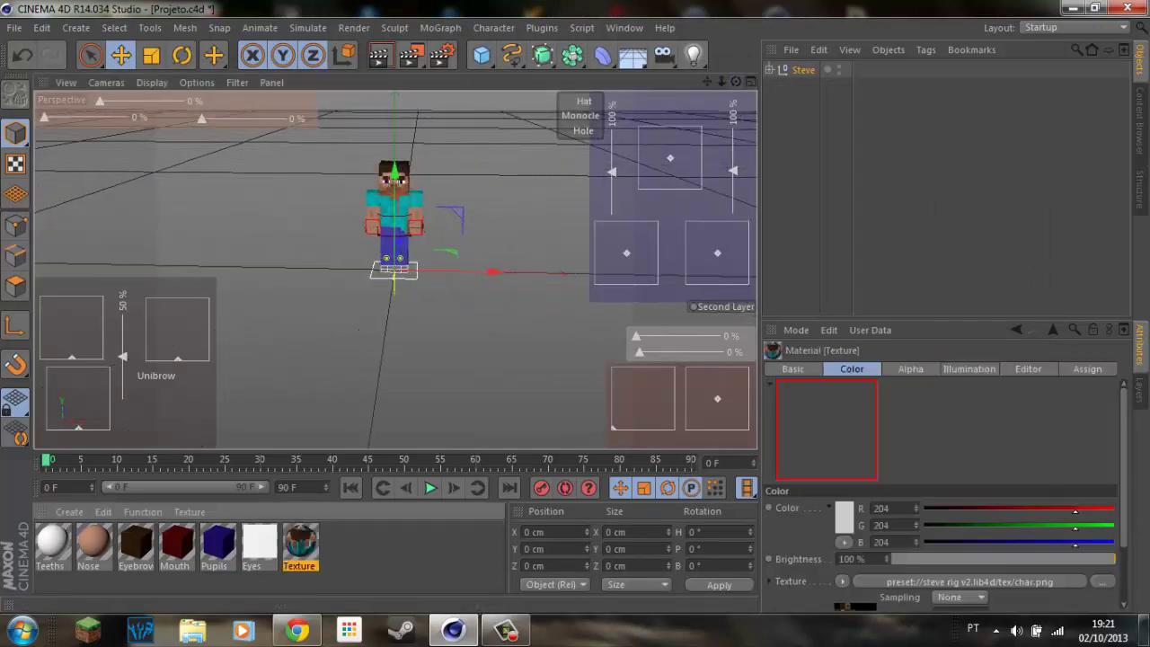
{"action": "left_click", "coordinate": [1101, 582]}
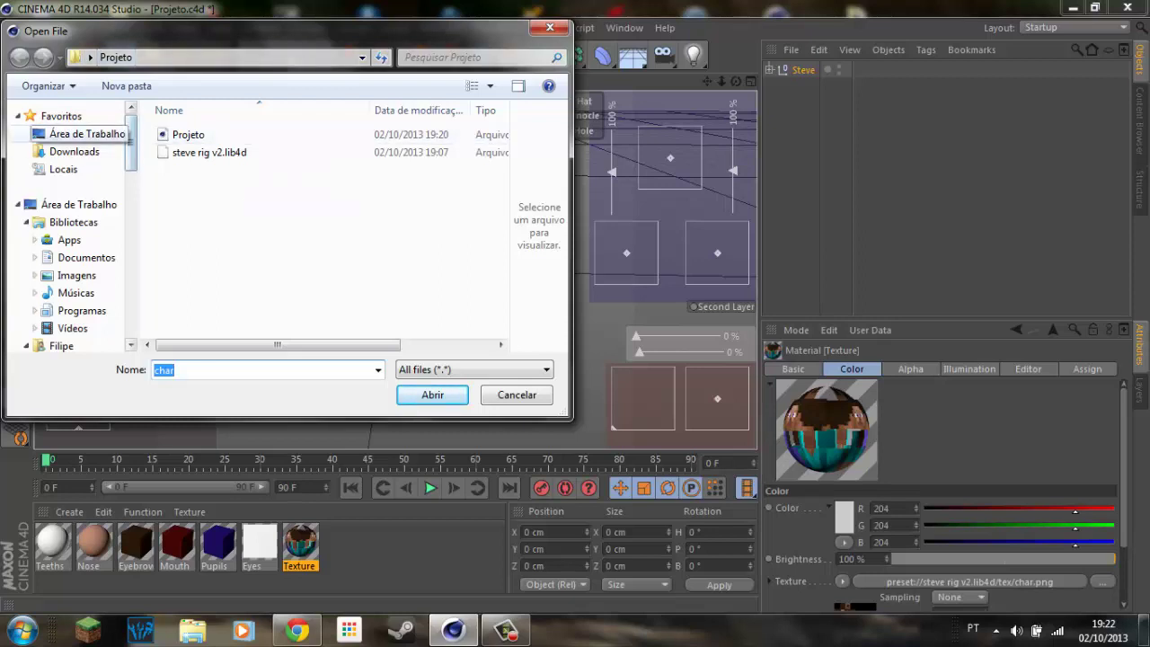
{"action": "left_click", "coordinate": [218, 152]}
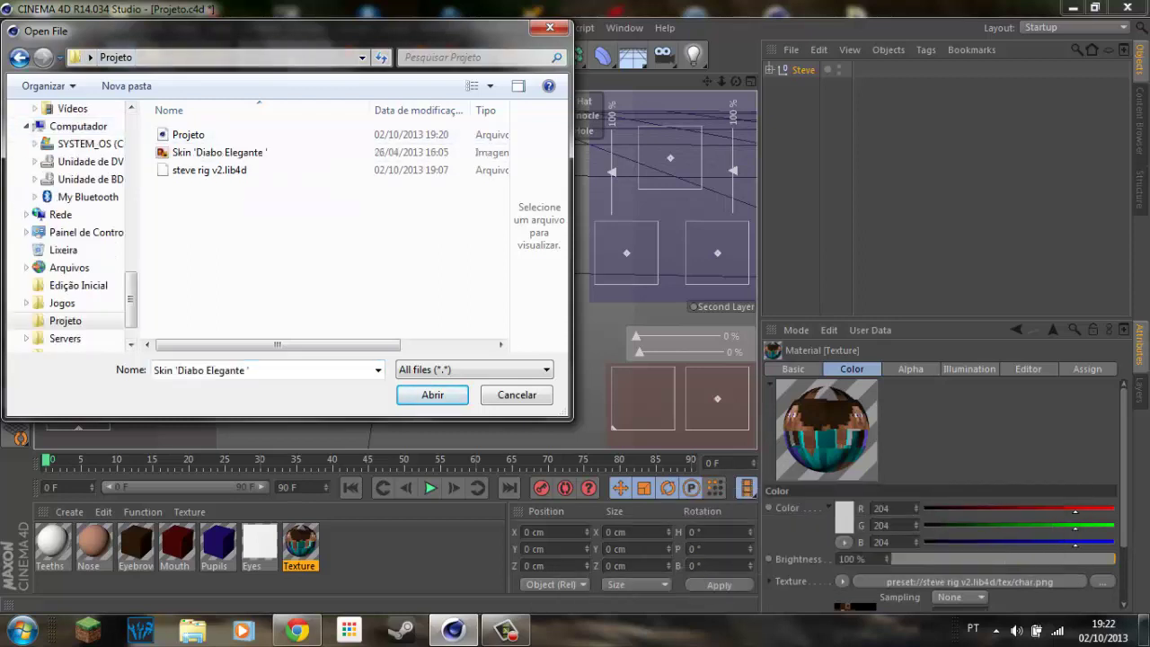
{"action": "key", "text": "Return"}
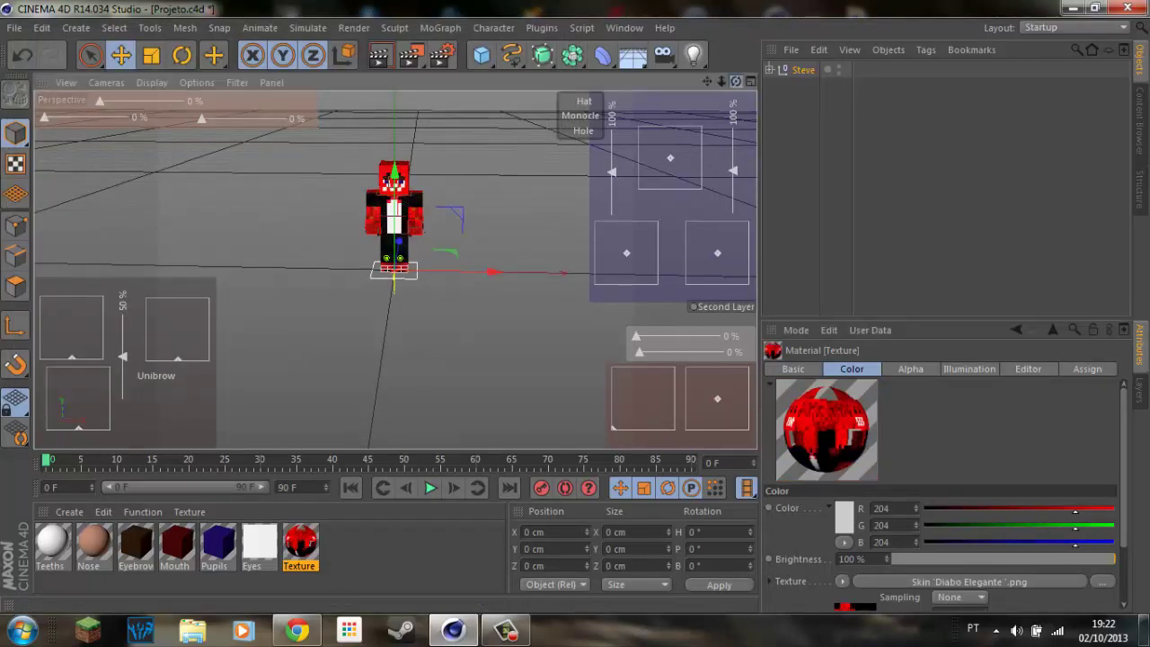
Orbit around Steve to a side view and select the ArmL Goal null at the left hand.
{"action": "left_click_drag", "start_coordinate": [736, 82], "coordinate": [628, 98]}
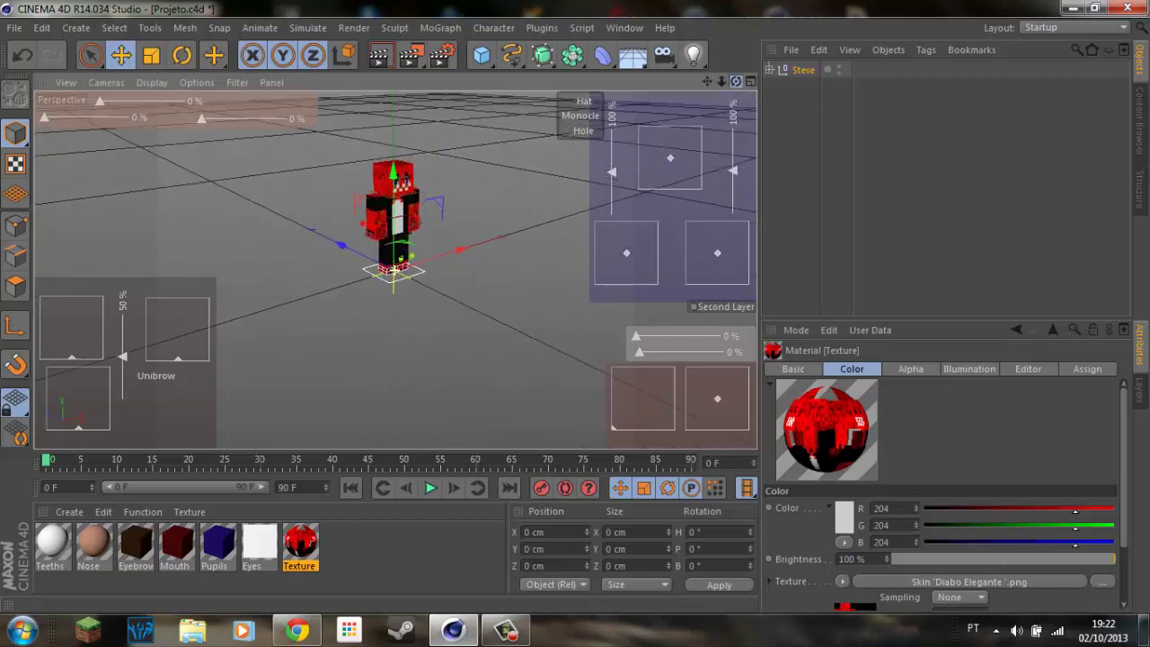
{"action": "mouse_move", "coordinate": [736, 82]}
{"action": "left_mouse_down"}
{"action": "mouse_move", "coordinate": [682, 89]}
{"action": "mouse_move", "coordinate": [709, 99]}
{"action": "left_mouse_up"}
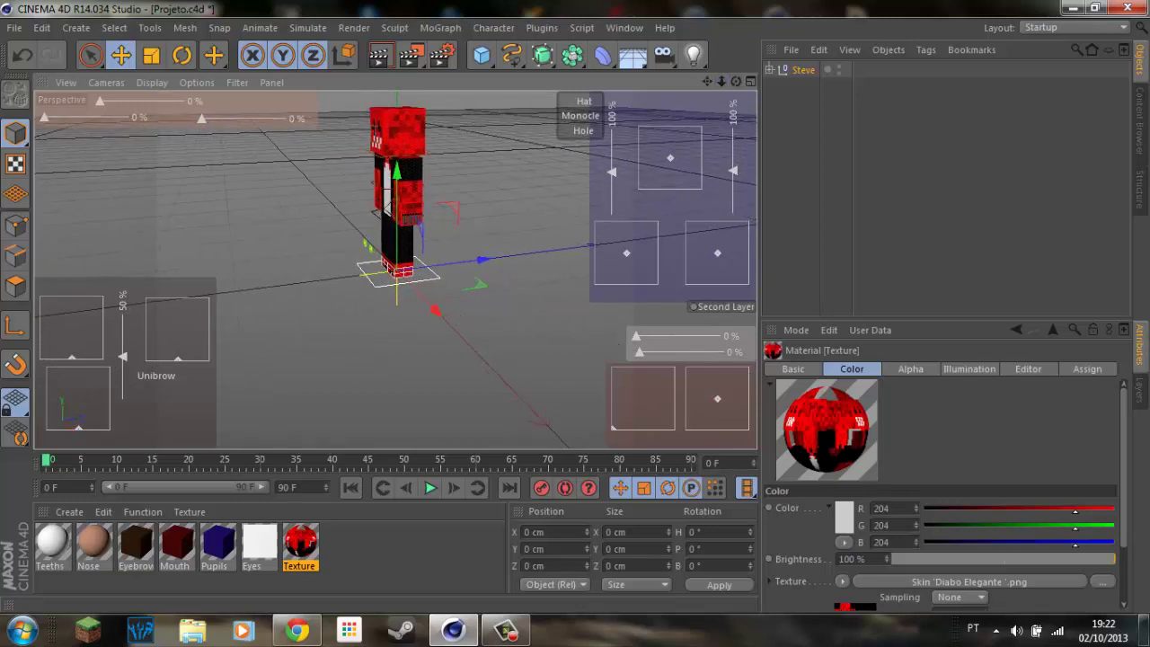
{"action": "left_click_drag", "start_coordinate": [736, 81], "coordinate": [718, 90]}
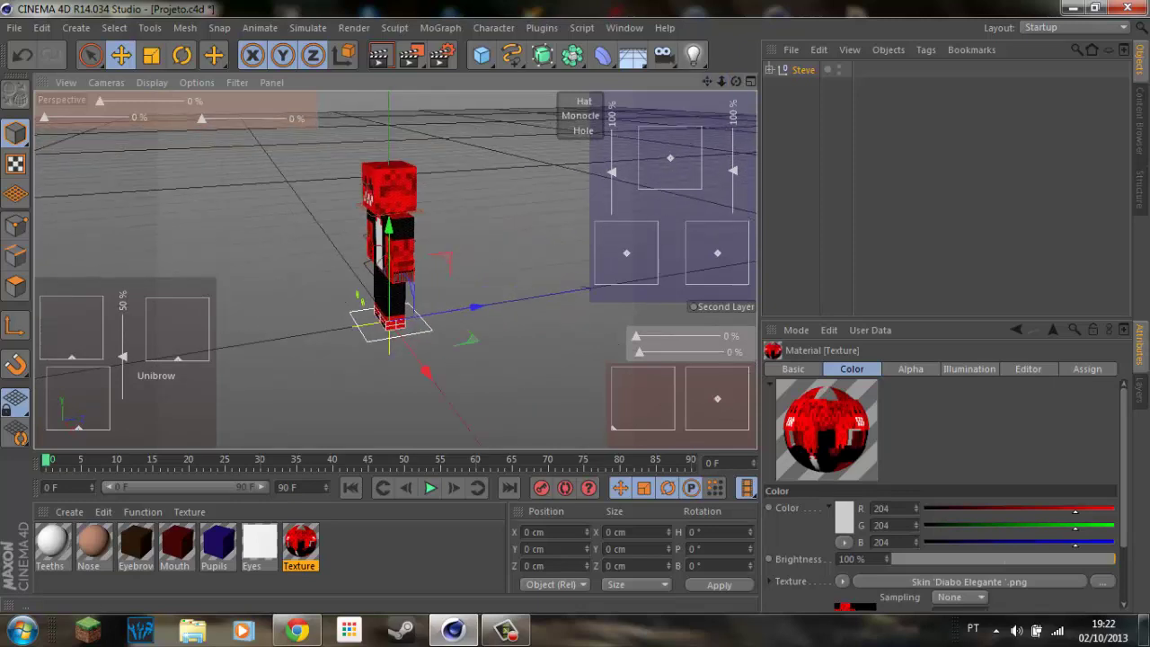
{"action": "left_click_drag", "start_coordinate": [393, 270], "coordinate": [373, 266]}
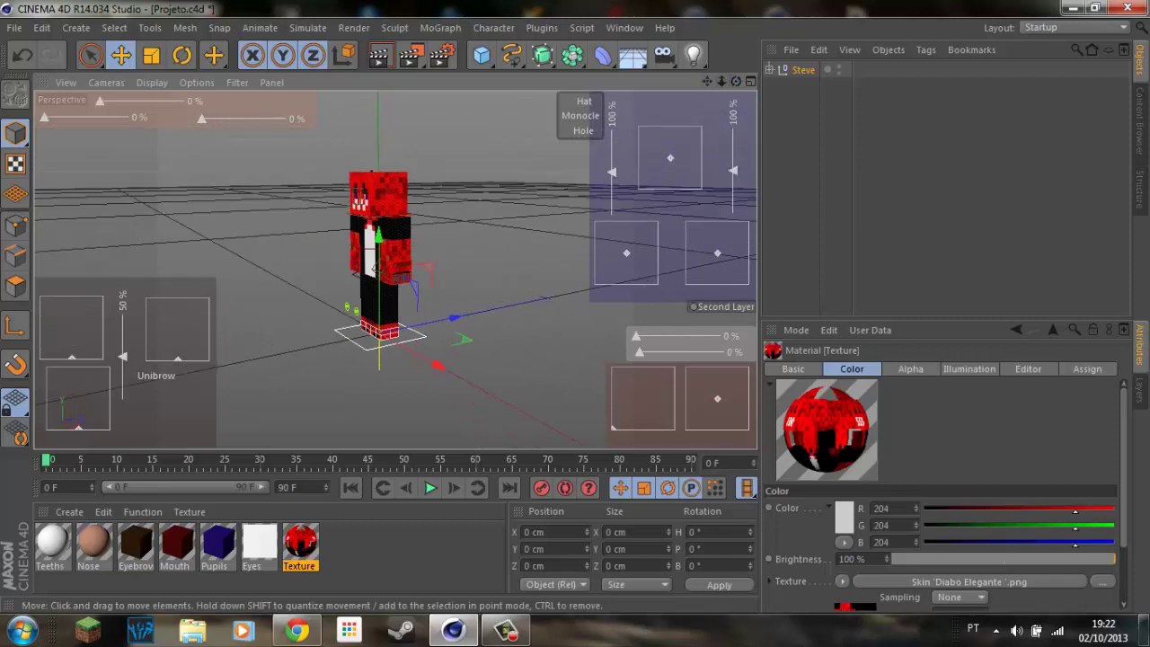
{"action": "left_click", "coordinate": [374, 266]}
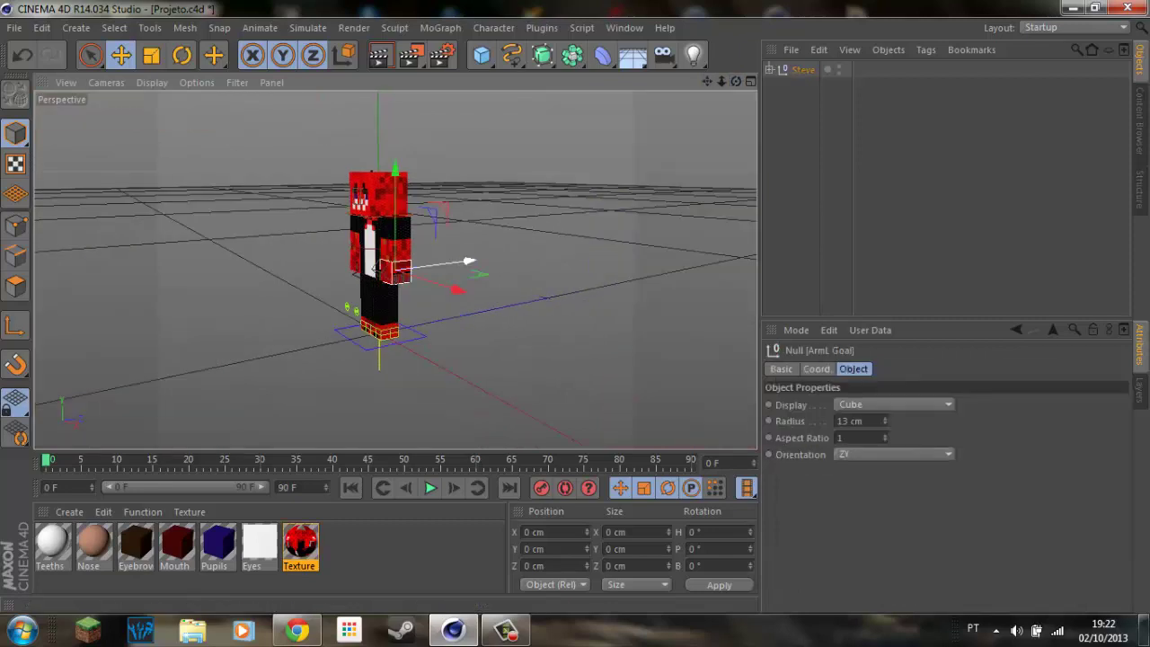
Swing the arms: left hand goal to Z 11.396 cm, right arm goal pushed back.
{"action": "left_click_drag", "start_coordinate": [375, 266], "coordinate": [392, 268]}
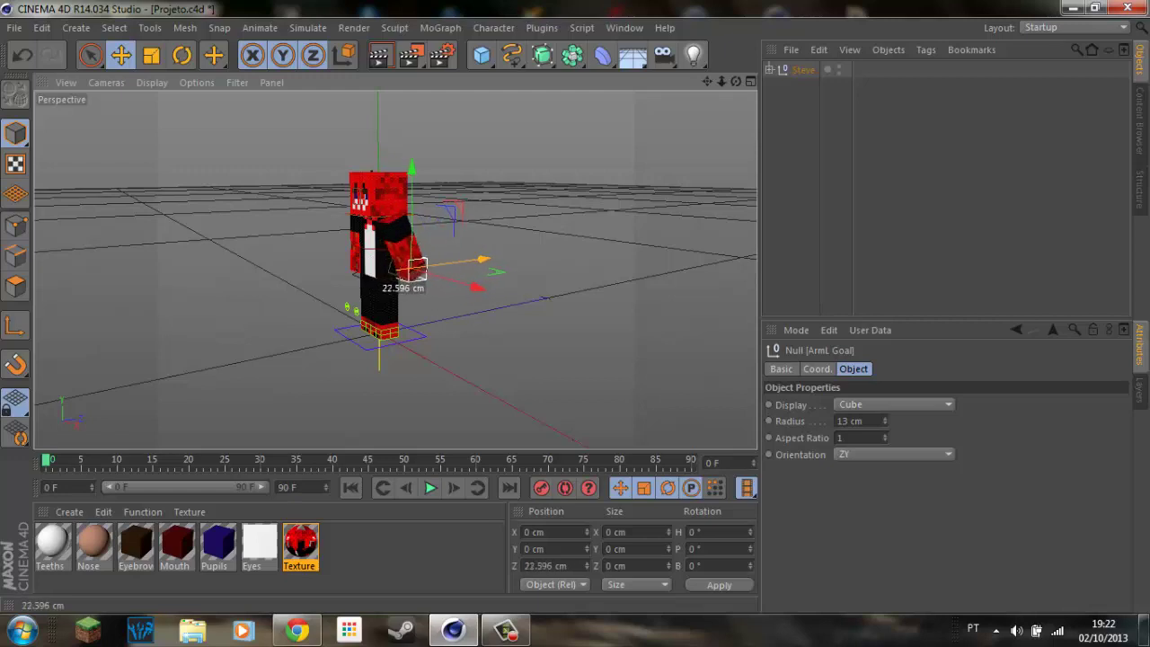
{"action": "left_click_drag", "start_coordinate": [393, 268], "coordinate": [400, 269]}
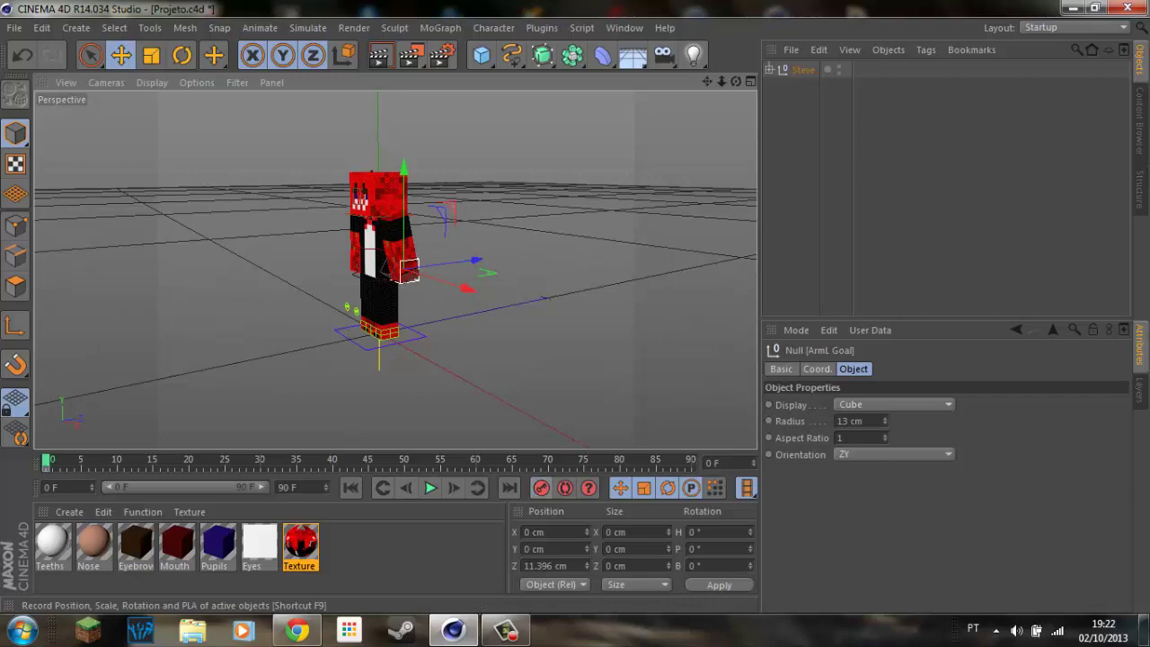
{"action": "left_click_drag", "start_coordinate": [400, 270], "coordinate": [393, 269], "text": "alt"}
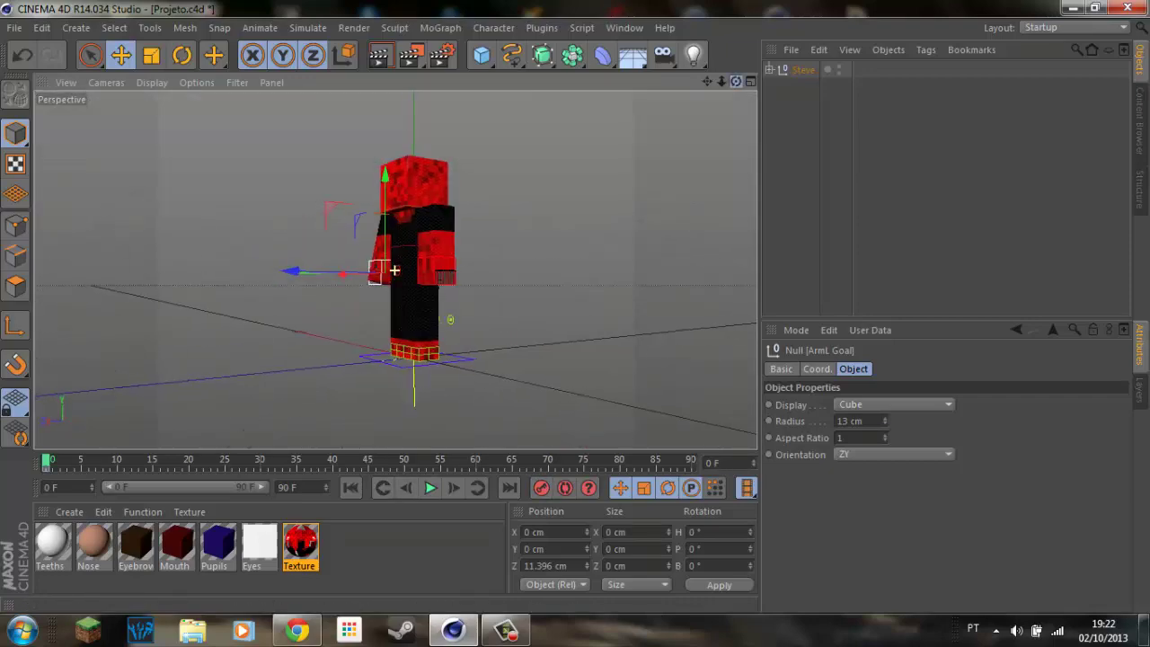
{"action": "left_click_drag", "start_coordinate": [392, 269], "coordinate": [365, 267], "text": "alt"}
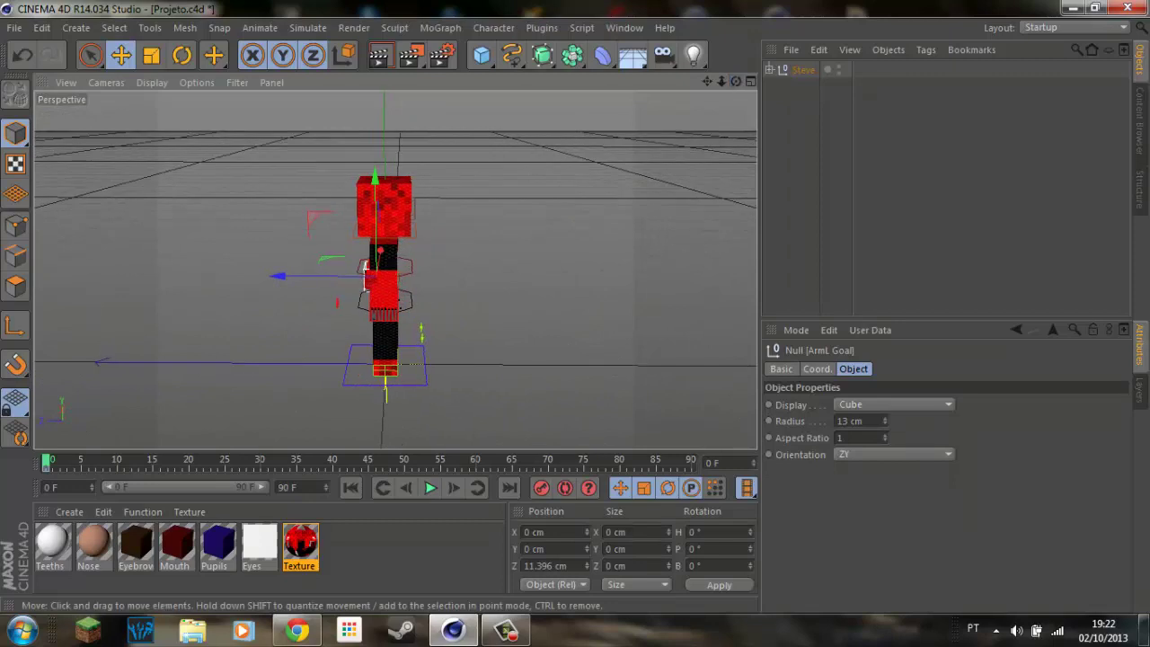
{"action": "left_click", "coordinate": [383, 302]}
{"action": "left_click_drag", "start_coordinate": [387, 302], "coordinate": [409, 303]}
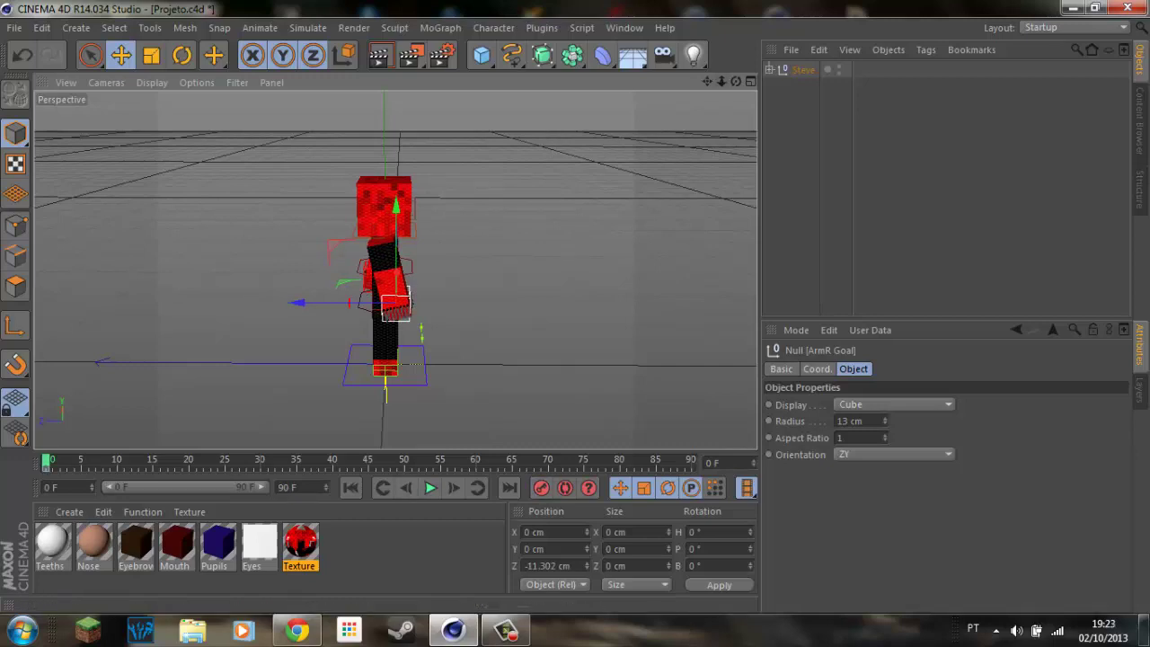
{"action": "left_click_drag", "start_coordinate": [735, 82], "coordinate": [735, 82], "text": "alt"}
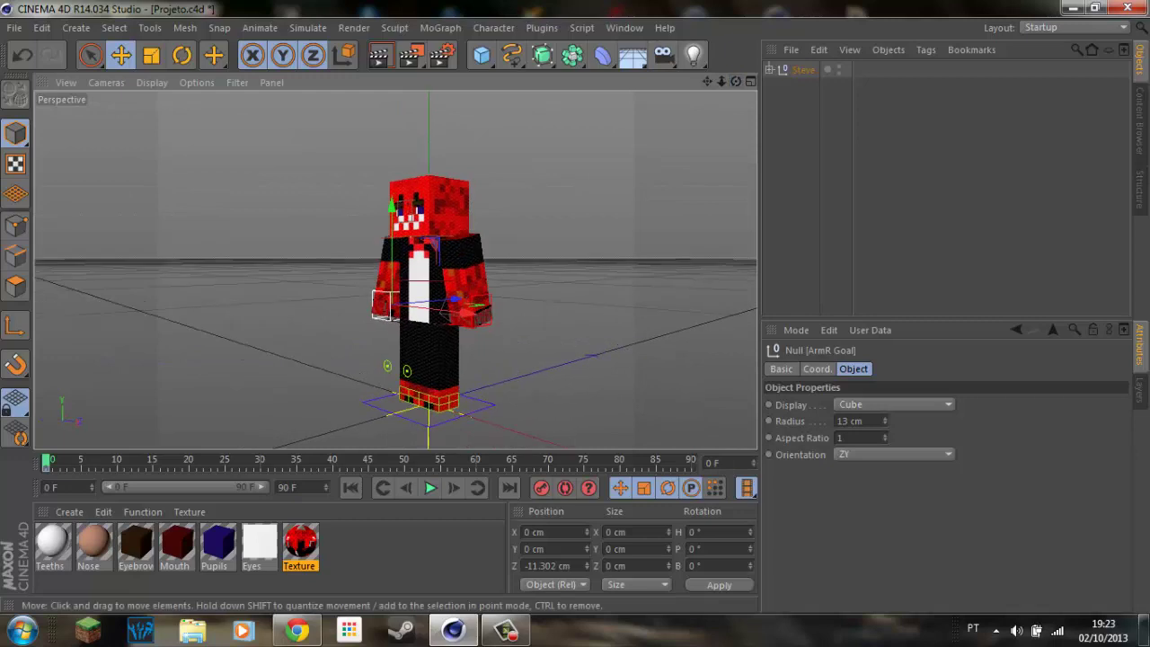
Step the left foot goal forward to Z 21.132 cm and pull the right foot goal back.
{"action": "left_click", "coordinate": [445, 400]}
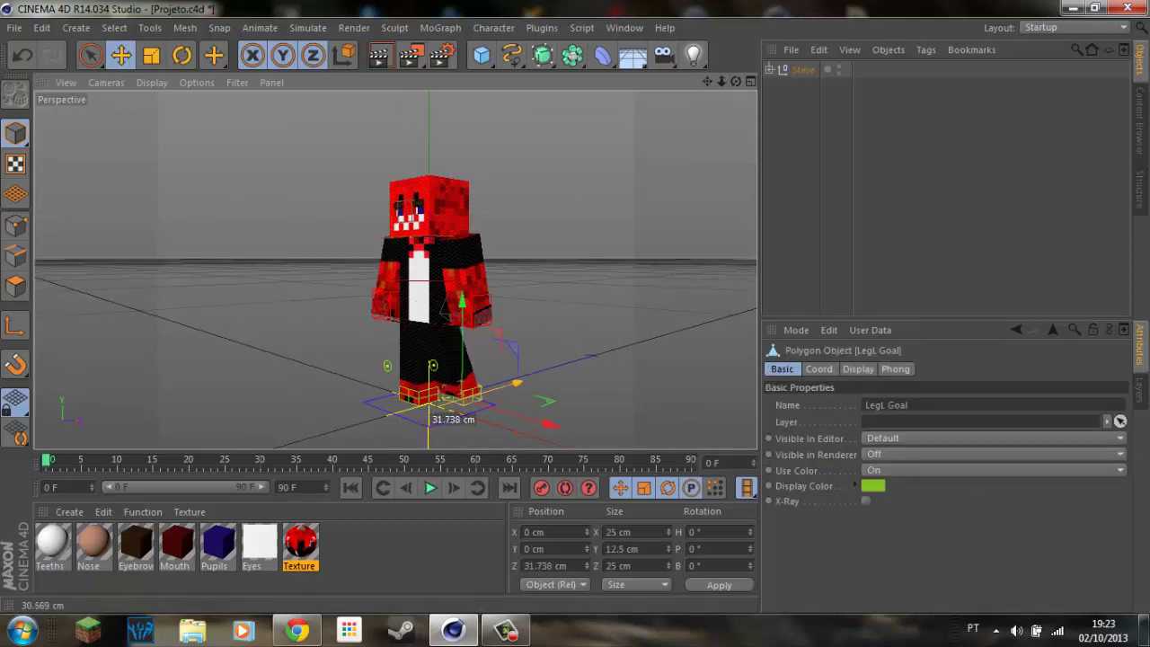
{"action": "left_click_drag", "start_coordinate": [444, 399], "coordinate": [440, 415]}
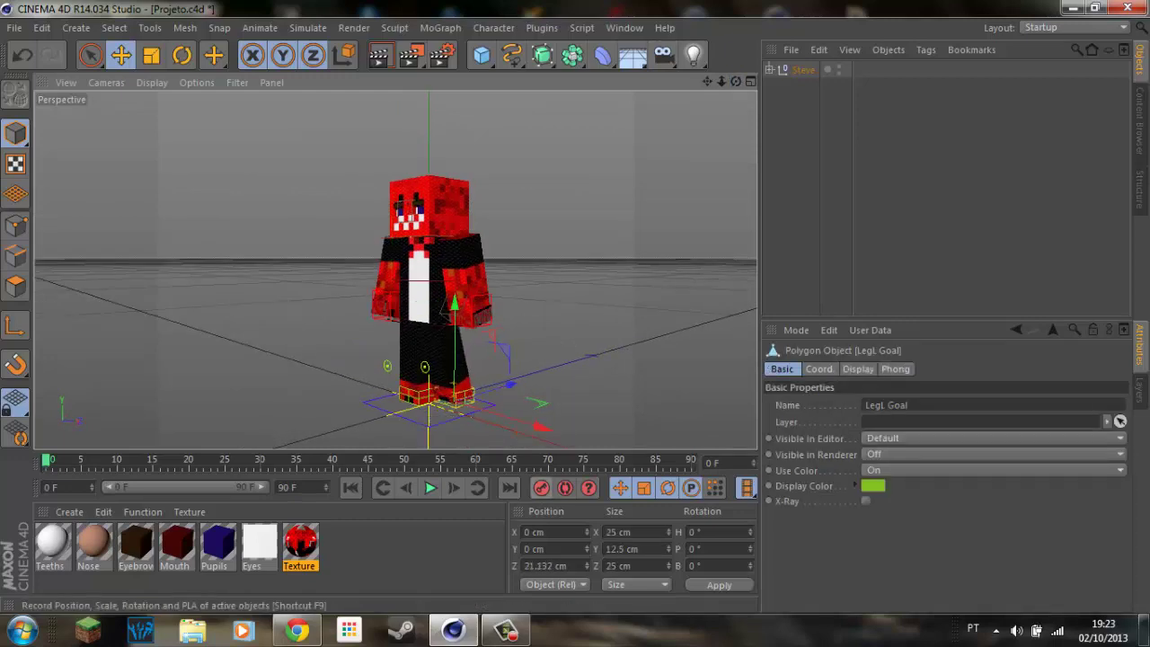
{"action": "left_click", "coordinate": [432, 395]}
{"action": "left_click_drag", "start_coordinate": [431, 395], "coordinate": [399, 420]}
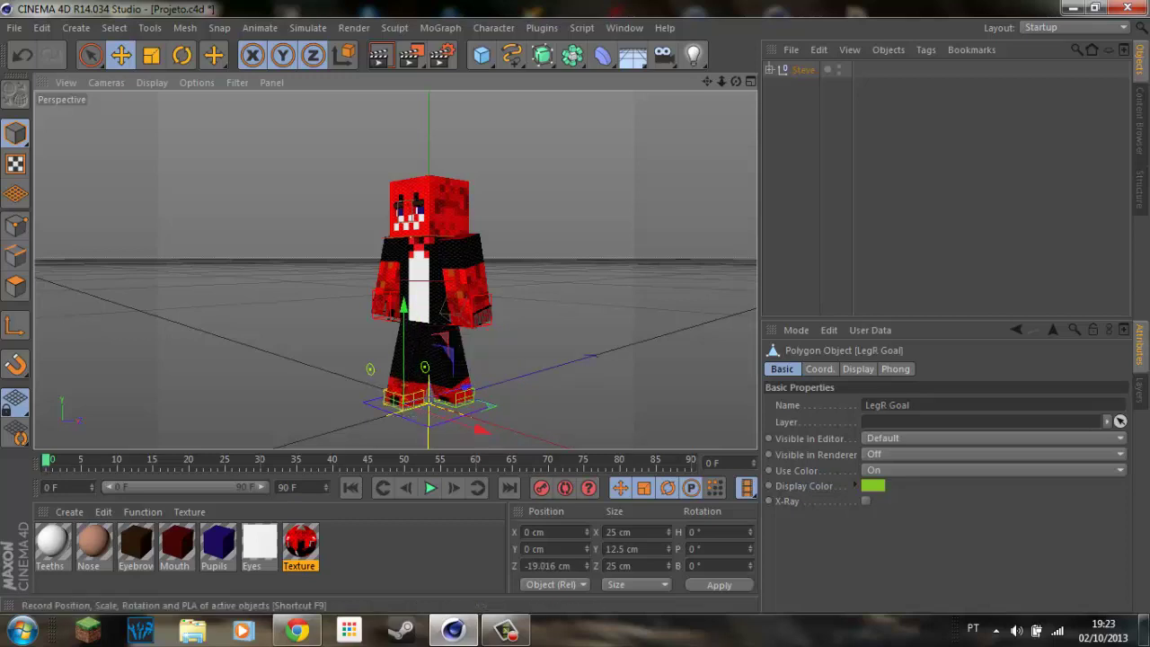
Select the whole Steve rig, then deselect everything and orbit around the character.
{"action": "left_click_drag", "start_coordinate": [395, 269], "coordinate": [449, 305], "text": "alt"}
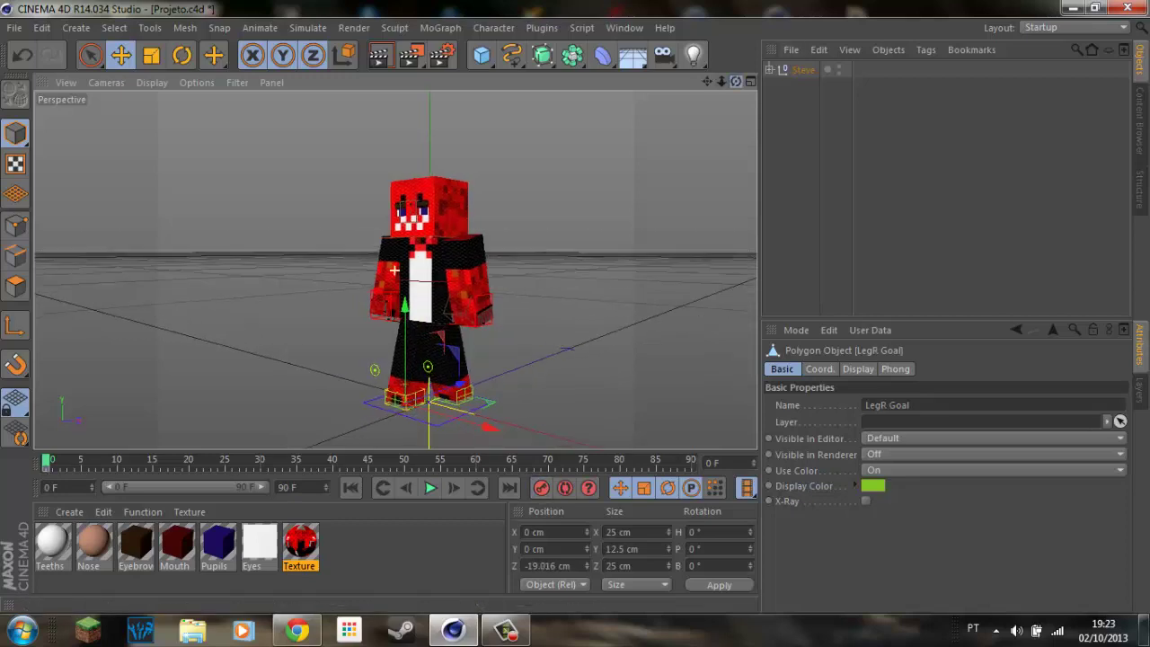
{"action": "left_click", "coordinate": [803, 69]}
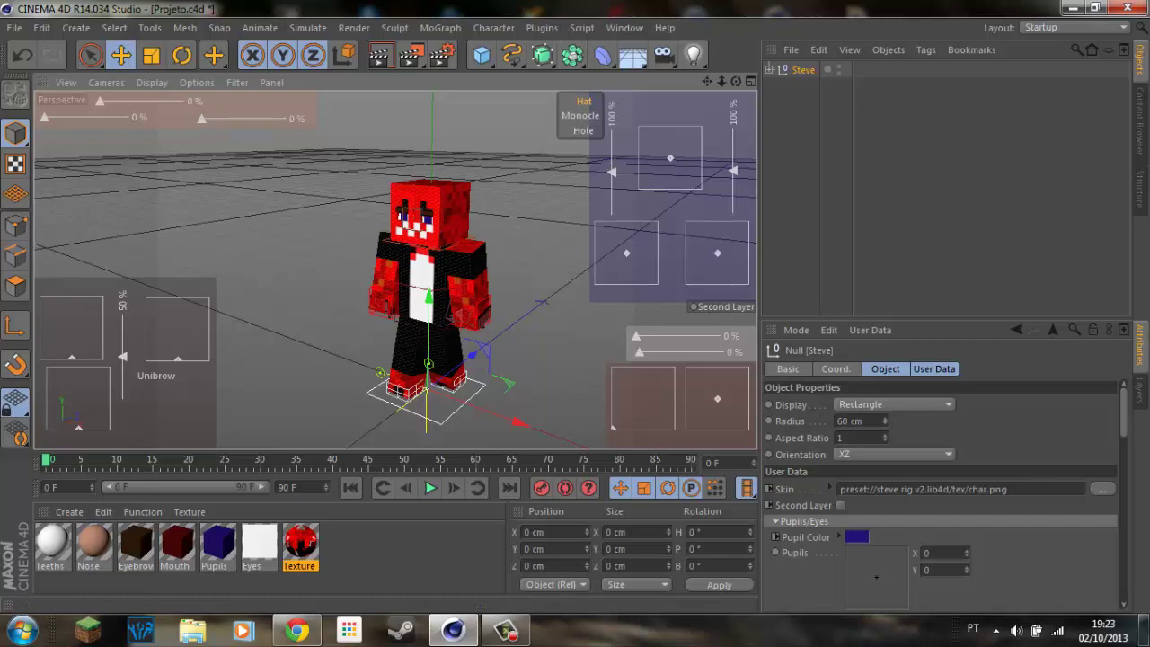
{"action": "key", "text": "ctrl+shift+a"}
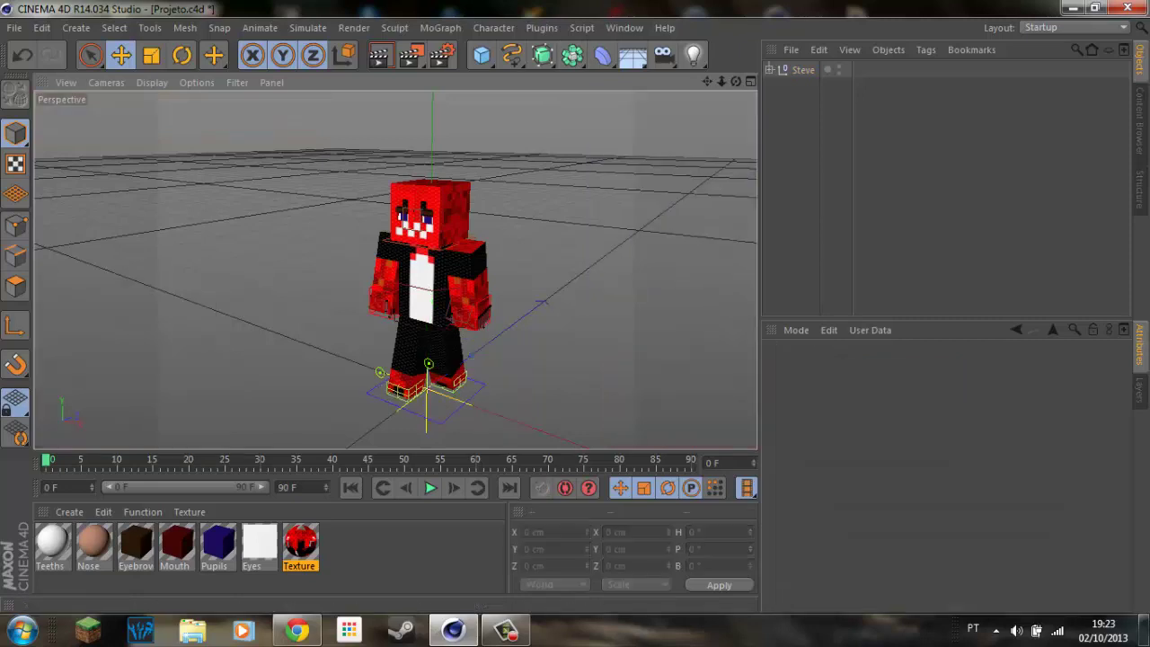
{"action": "left_click_drag", "start_coordinate": [736, 81], "coordinate": [629, 90]}
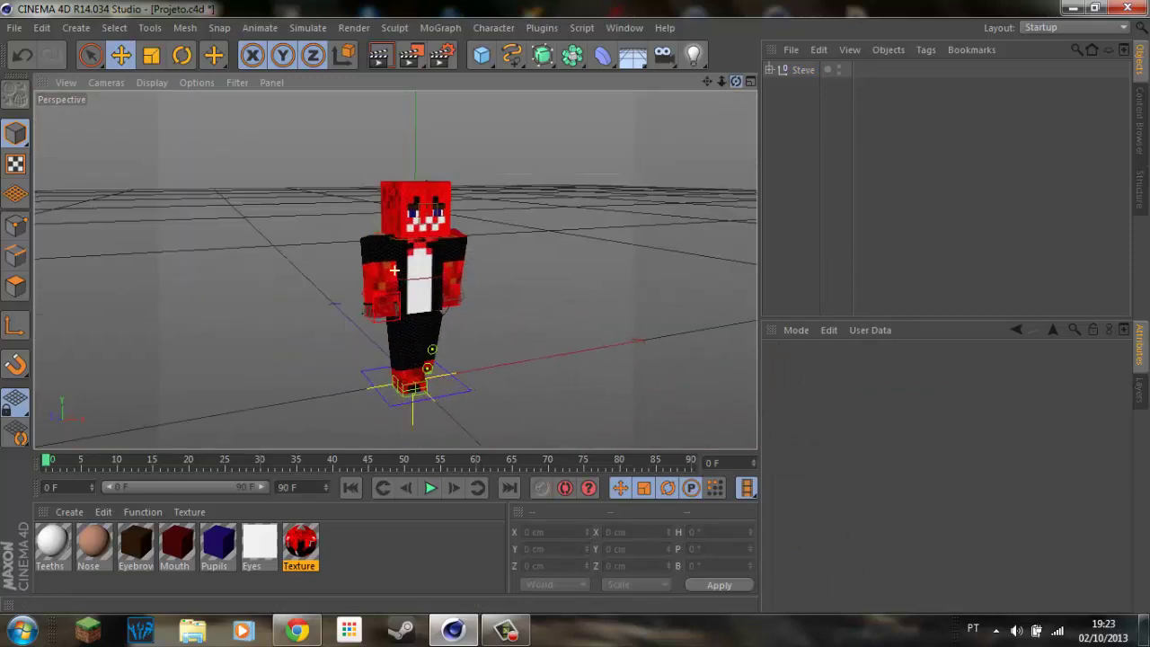
From a lower front angle, clear the rig selection and move the playhead to frame 20.
{"action": "left_click_drag", "start_coordinate": [394, 270], "coordinate": [378, 256]}
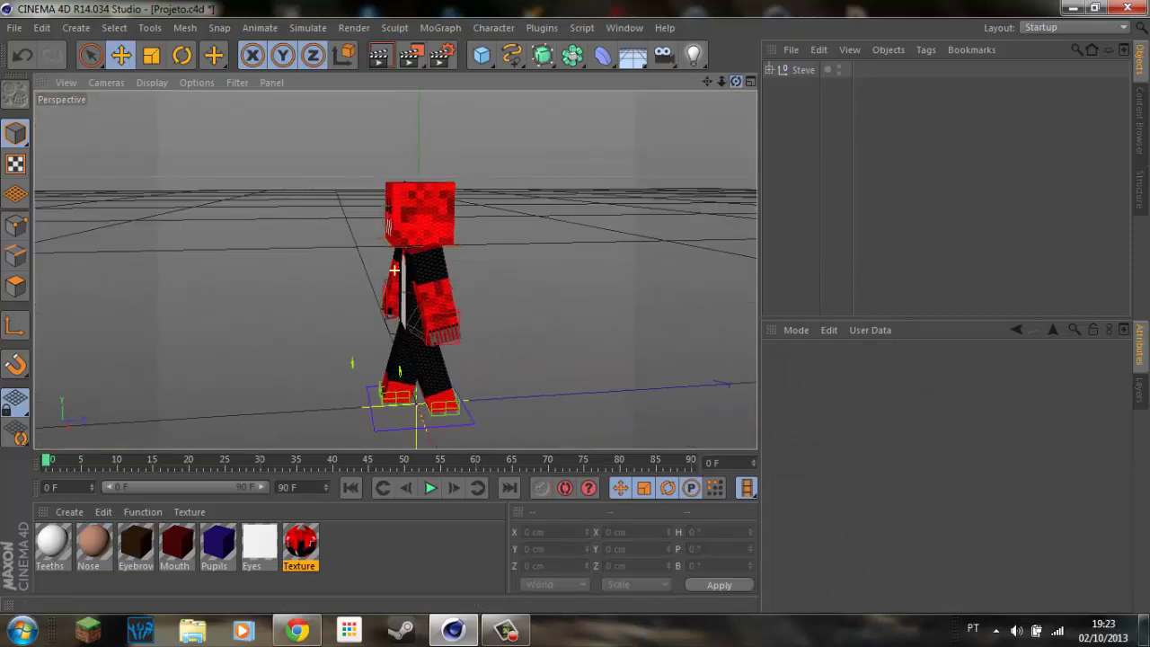
{"action": "left_click", "coordinate": [421, 404]}
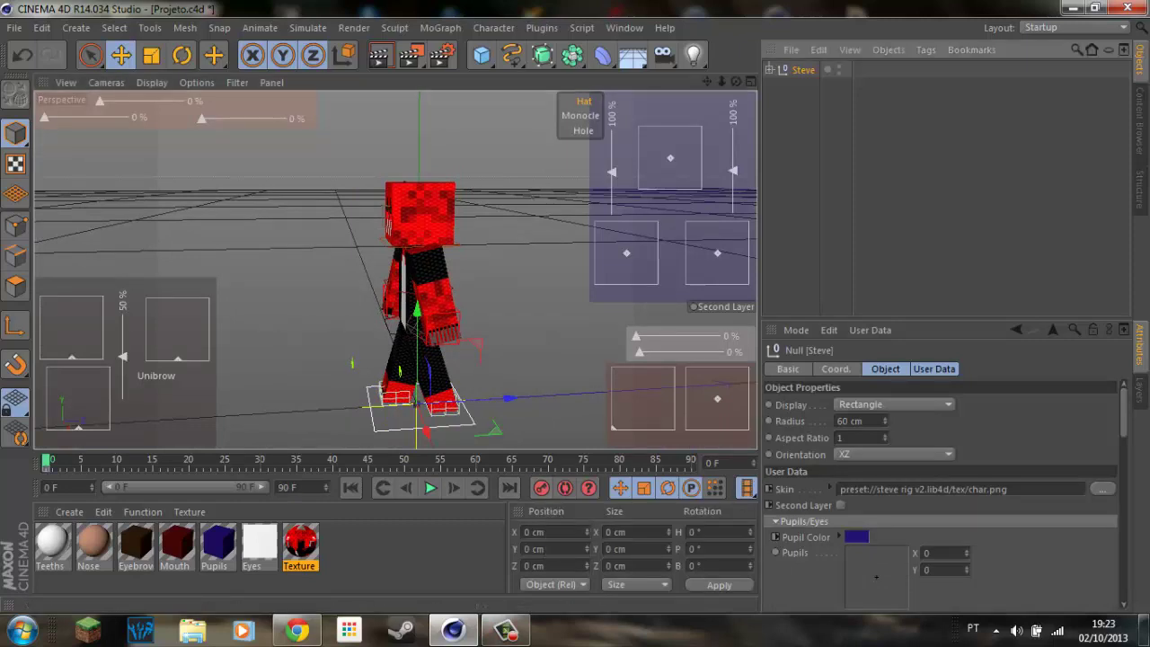
{"action": "key", "text": "ctrl+shift+a"}
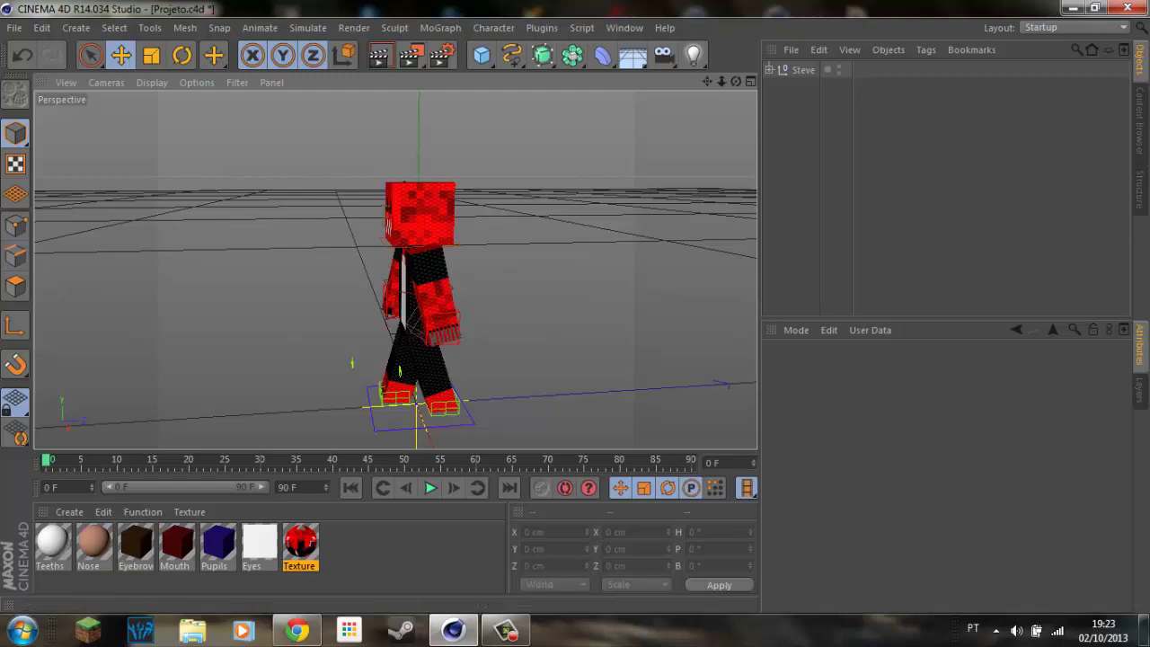
{"action": "left_click", "coordinate": [189, 460]}
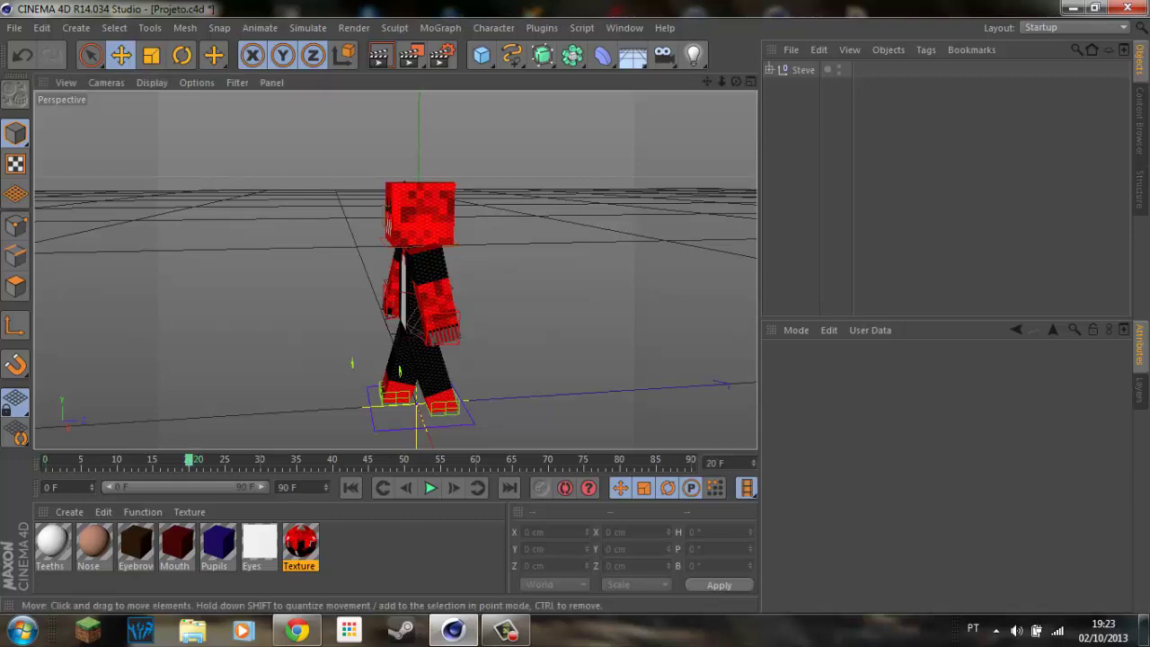
Nudge the right foot goal along Z and pull the left foot goal to Z 18.312 cm.
{"action": "left_click", "coordinate": [399, 370]}
{"action": "left_click_drag", "start_coordinate": [490, 393], "coordinate": [485, 392]}
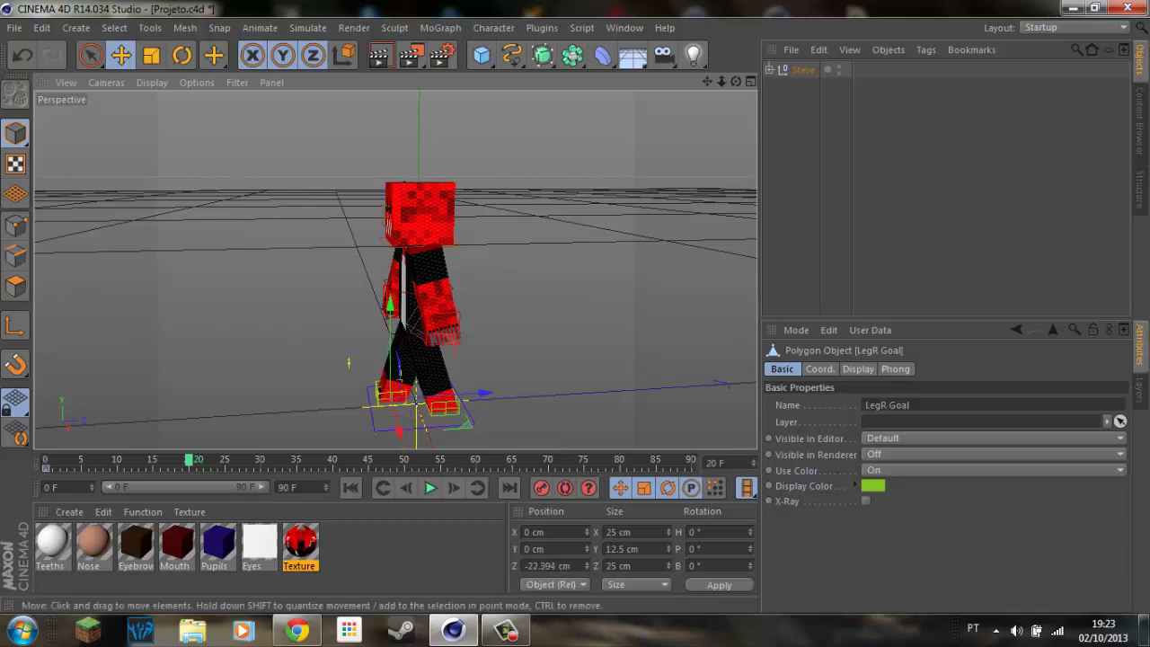
{"action": "left_click", "coordinate": [431, 359]}
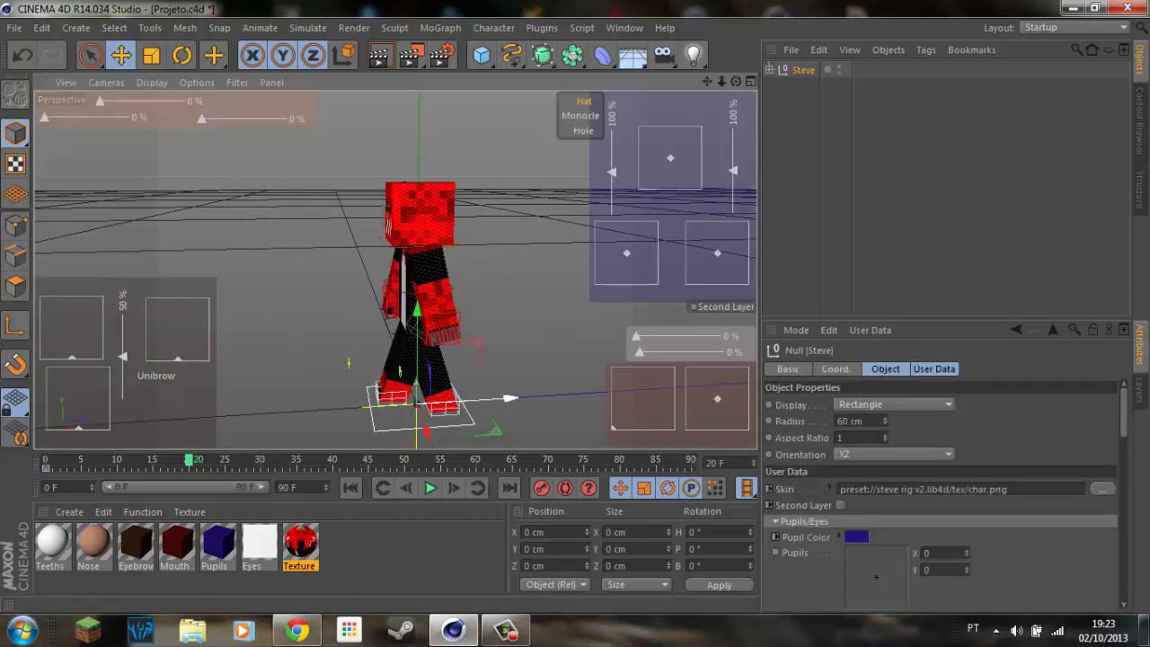
{"action": "left_click", "coordinate": [443, 397]}
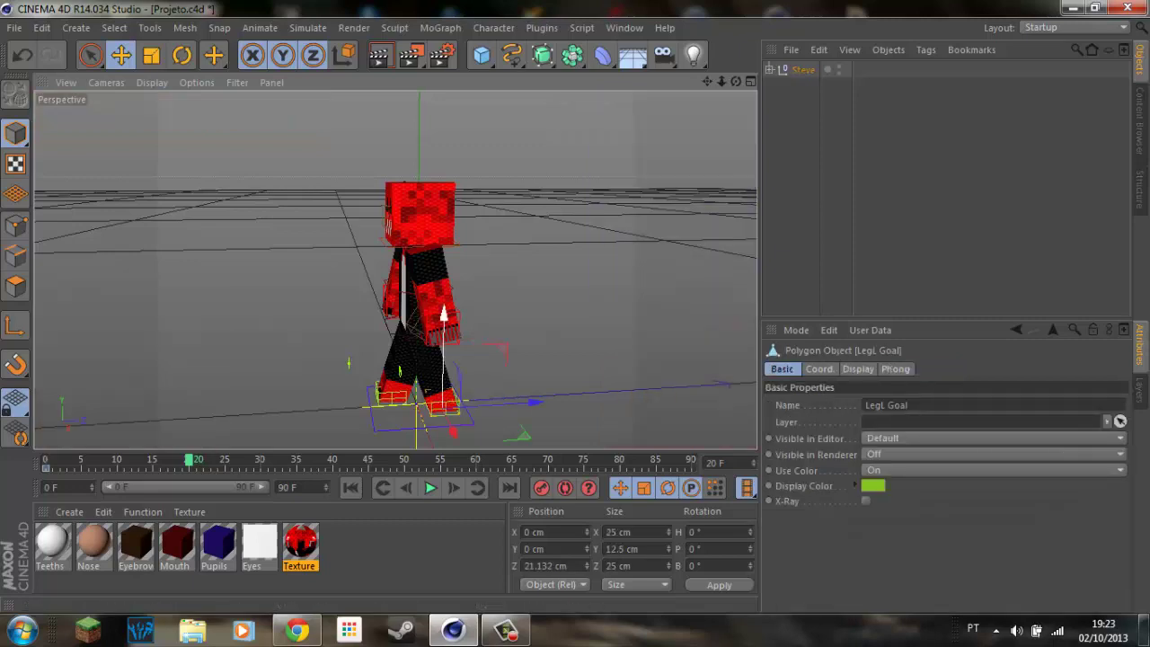
{"action": "mouse_move", "coordinate": [443, 397]}
{"action": "left_mouse_down", "text": "alt"}
{"action": "mouse_move", "coordinate": [393, 270]}
{"action": "mouse_move", "coordinate": [422, 288]}
{"action": "left_mouse_up", "text": "alt"}
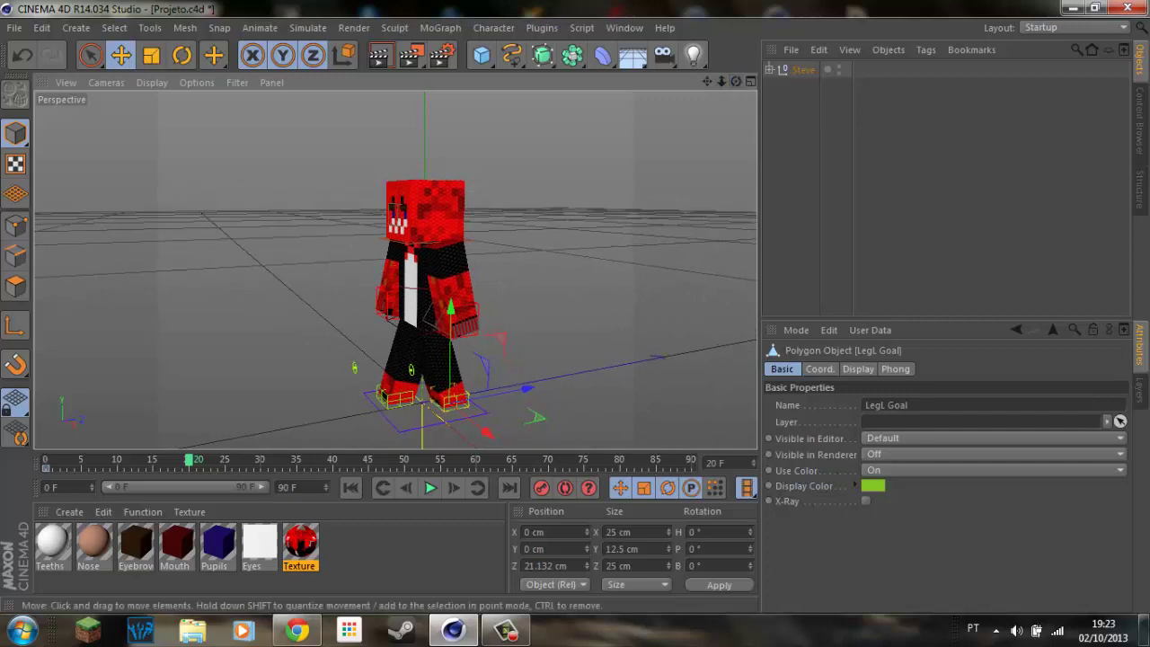
{"action": "mouse_move", "coordinate": [527, 388]}
{"action": "left_mouse_down"}
{"action": "mouse_move", "coordinate": [503, 393]}
{"action": "mouse_move", "coordinate": [513, 391]}
{"action": "left_mouse_up"}
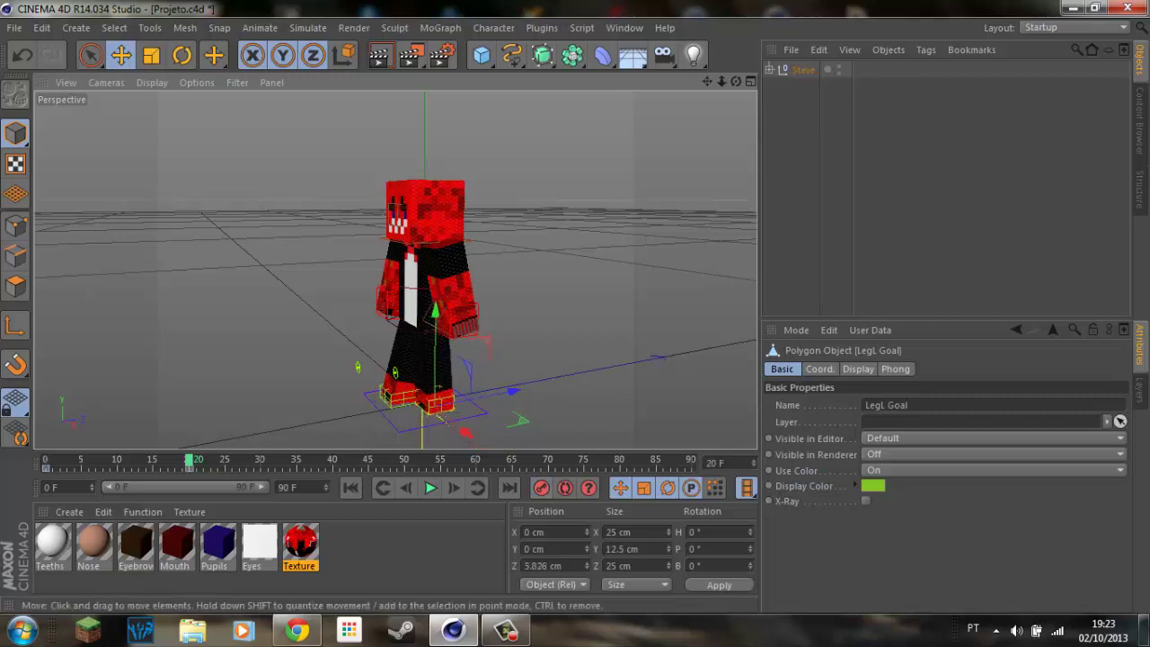
Set the right foot goal to Z -12.019 cm, left to 5.826 cm, and record a keyframe.
{"action": "left_click", "coordinate": [429, 397]}
{"action": "left_click_drag", "start_coordinate": [491, 386], "coordinate": [494, 384]}
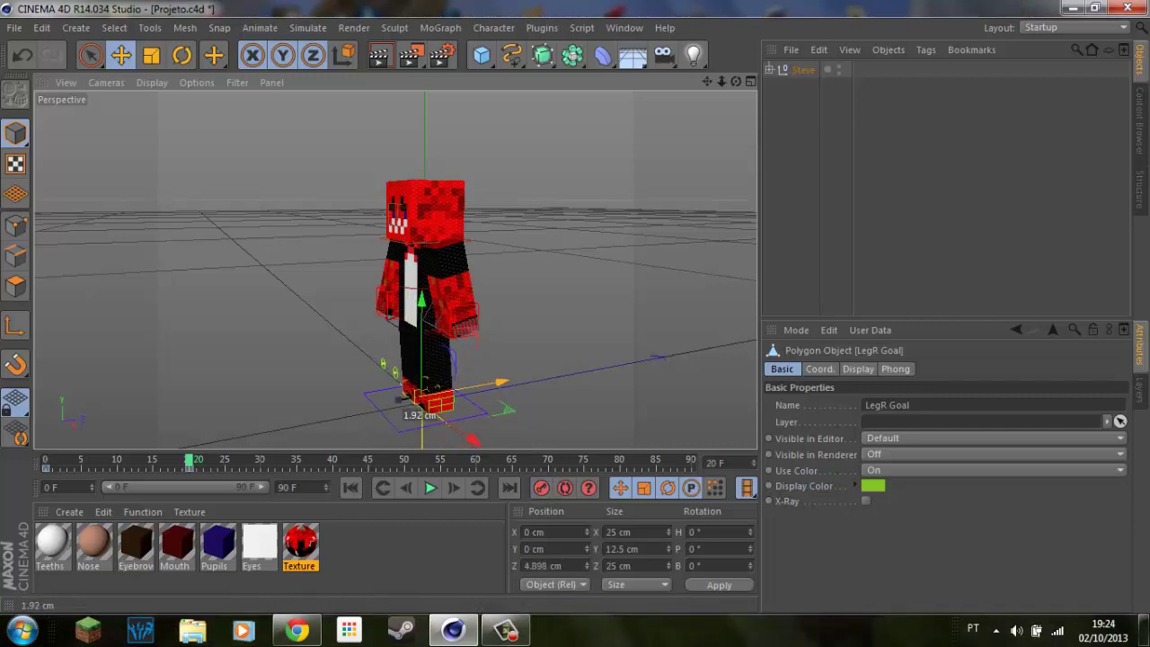
{"action": "left_click", "coordinate": [436, 402]}
{"action": "mouse_move", "coordinate": [503, 388]}
{"action": "left_mouse_down"}
{"action": "mouse_move", "coordinate": [512, 392]}
{"action": "mouse_move", "coordinate": [498, 395]}
{"action": "left_mouse_up"}
{"action": "left_click", "coordinate": [541, 486]}
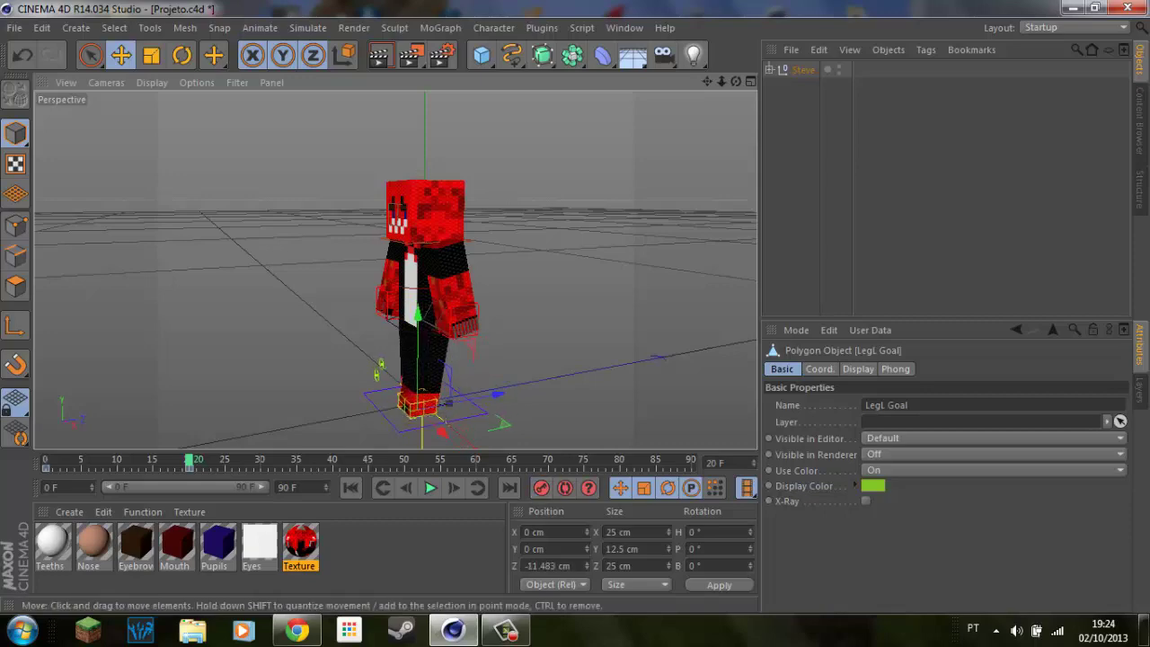
From a front view, move the right foot goal forward to Z 16.071 cm.
{"action": "left_click_drag", "start_coordinate": [449, 269], "coordinate": [373, 271], "text": "alt"}
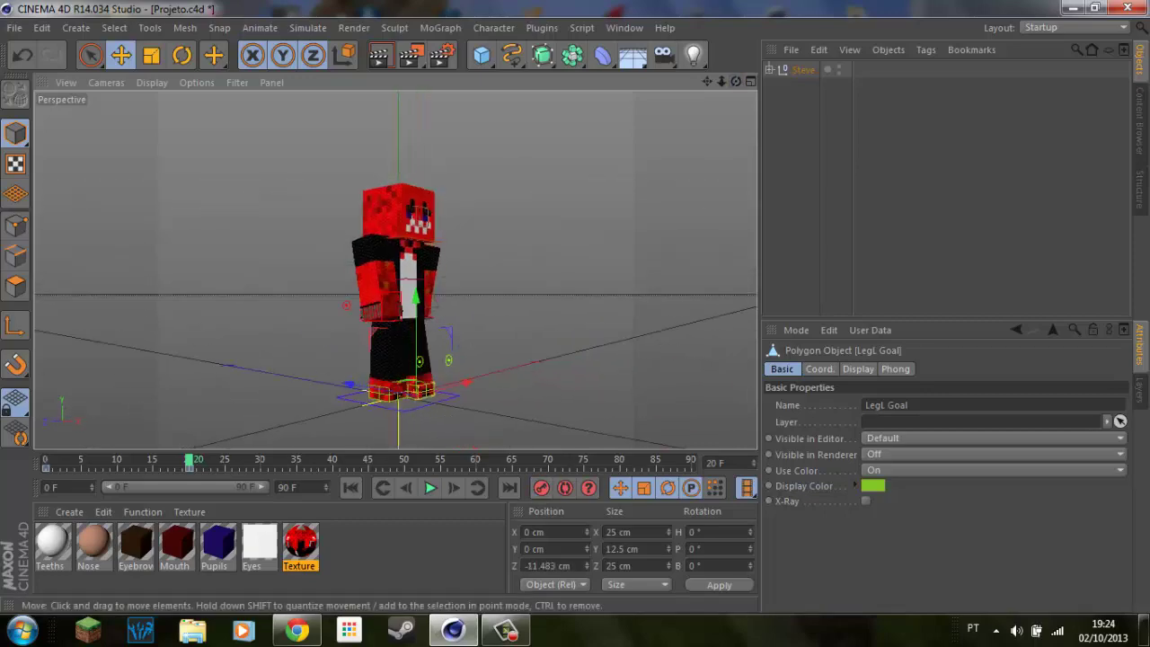
{"action": "left_click", "coordinate": [388, 392]}
{"action": "left_click_drag", "start_coordinate": [357, 393], "coordinate": [314, 384]}
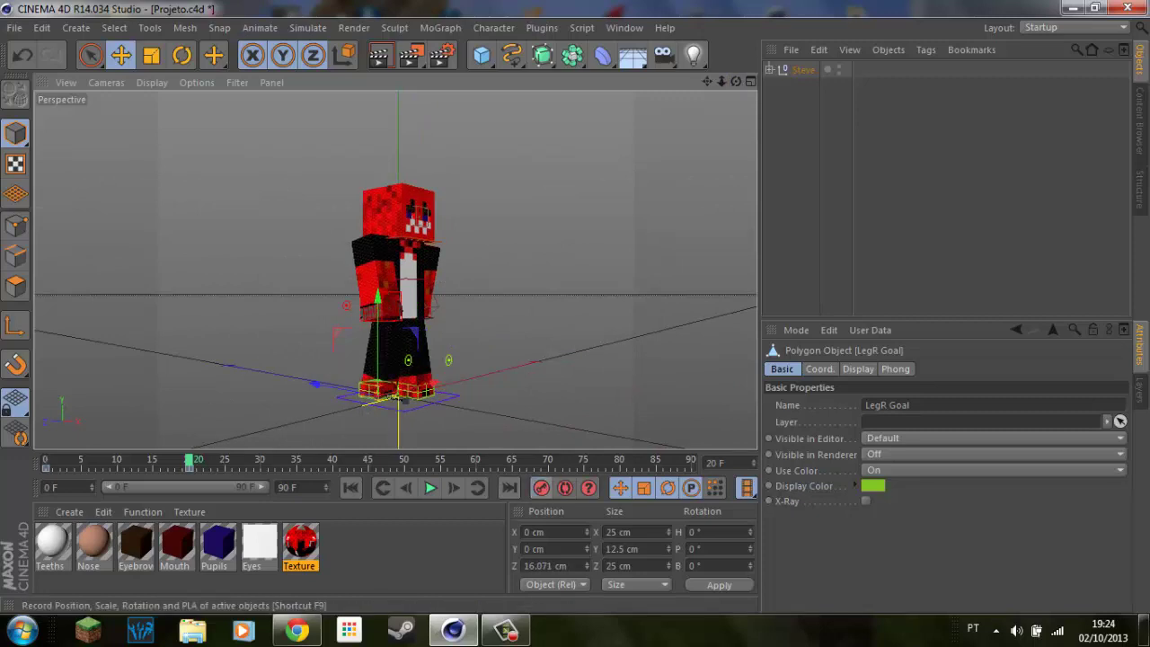
Swing the right arm goal forward and move the left arm goal to Y 4.605, Z 14.646 cm.
{"action": "left_click", "coordinate": [381, 306]}
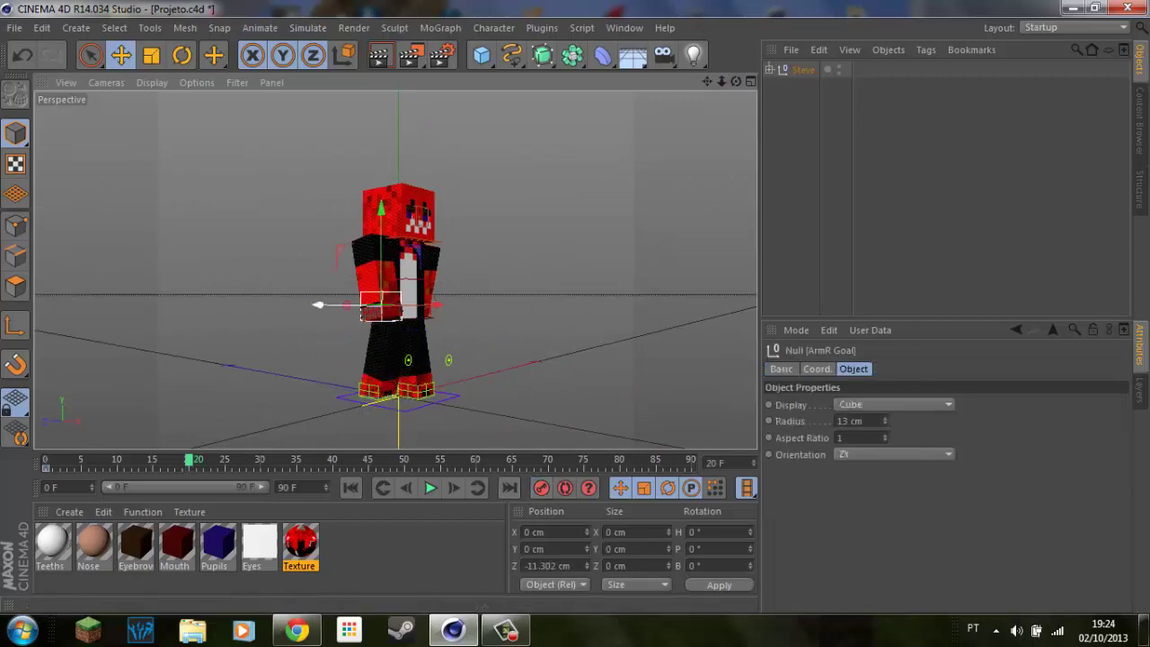
{"action": "mouse_move", "coordinate": [381, 305]}
{"action": "left_mouse_down"}
{"action": "mouse_move", "coordinate": [366, 310]}
{"action": "mouse_move", "coordinate": [395, 298]}
{"action": "left_mouse_up"}
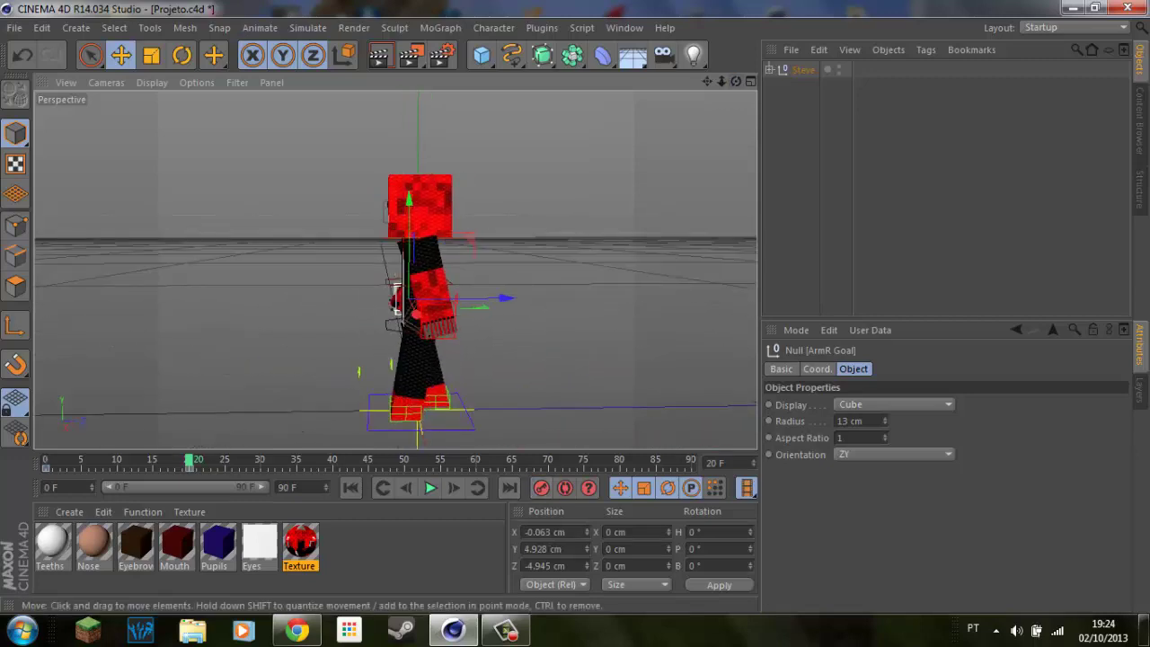
{"action": "left_click", "coordinate": [420, 220]}
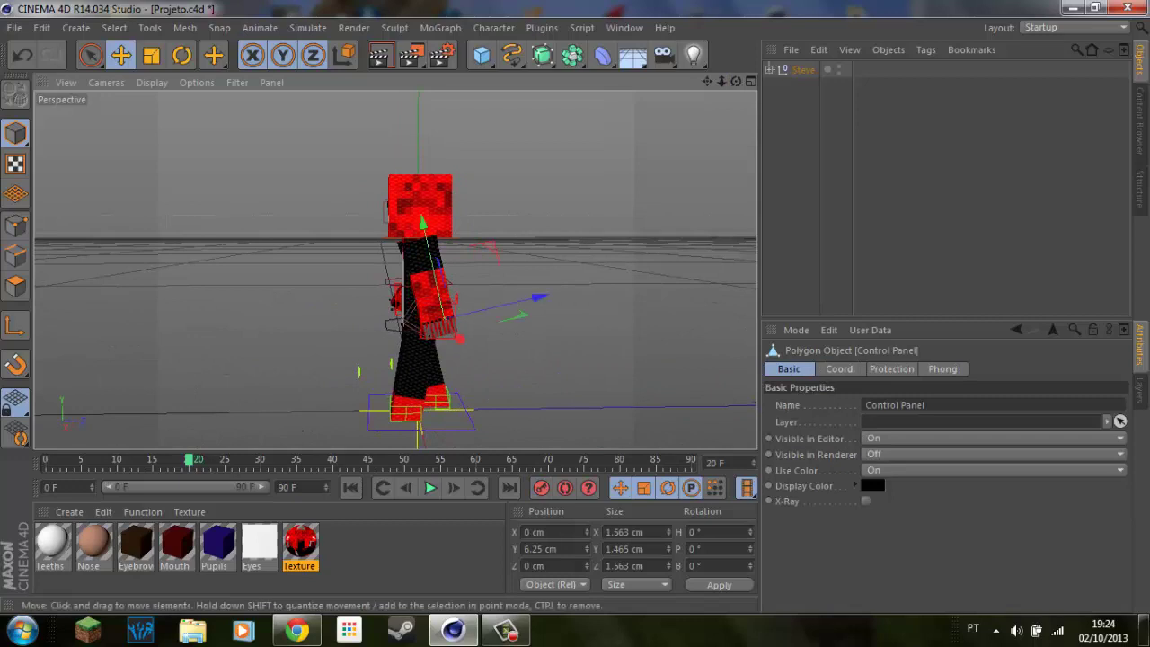
{"action": "left_click", "coordinate": [438, 321]}
{"action": "mouse_move", "coordinate": [437, 321]}
{"action": "left_mouse_down"}
{"action": "mouse_move", "coordinate": [453, 319]}
{"action": "mouse_move", "coordinate": [440, 312]}
{"action": "left_mouse_up"}
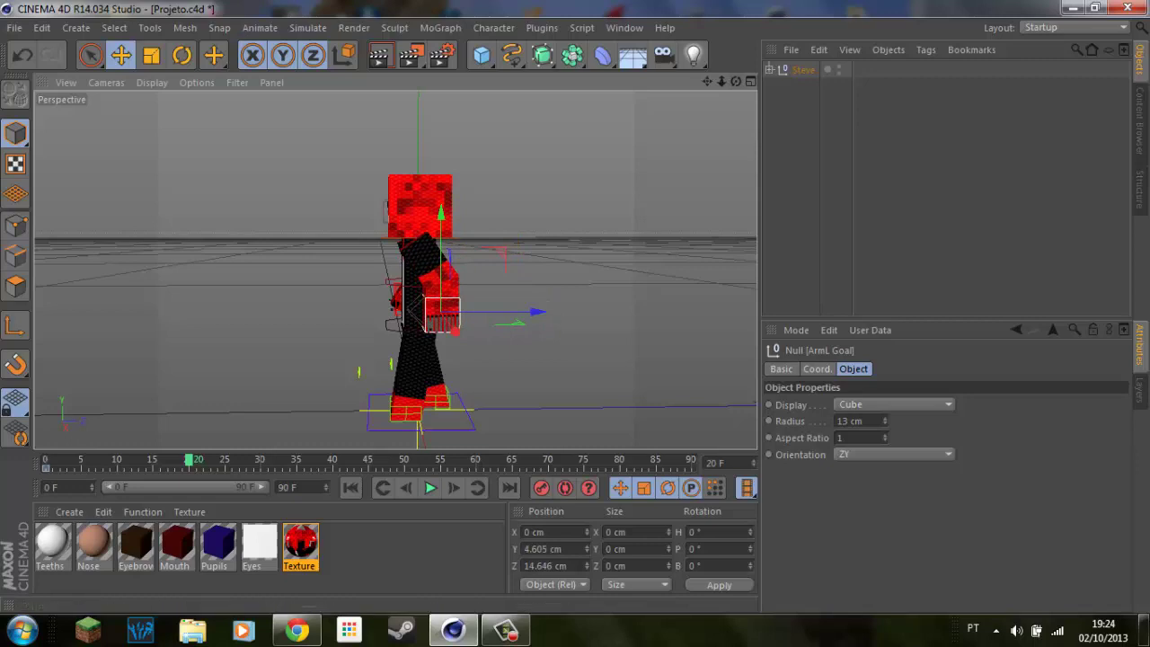
Move the whole Steve rig to Z -42.854 cm and play the walk from the start.
{"action": "left_click", "coordinate": [420, 430]}
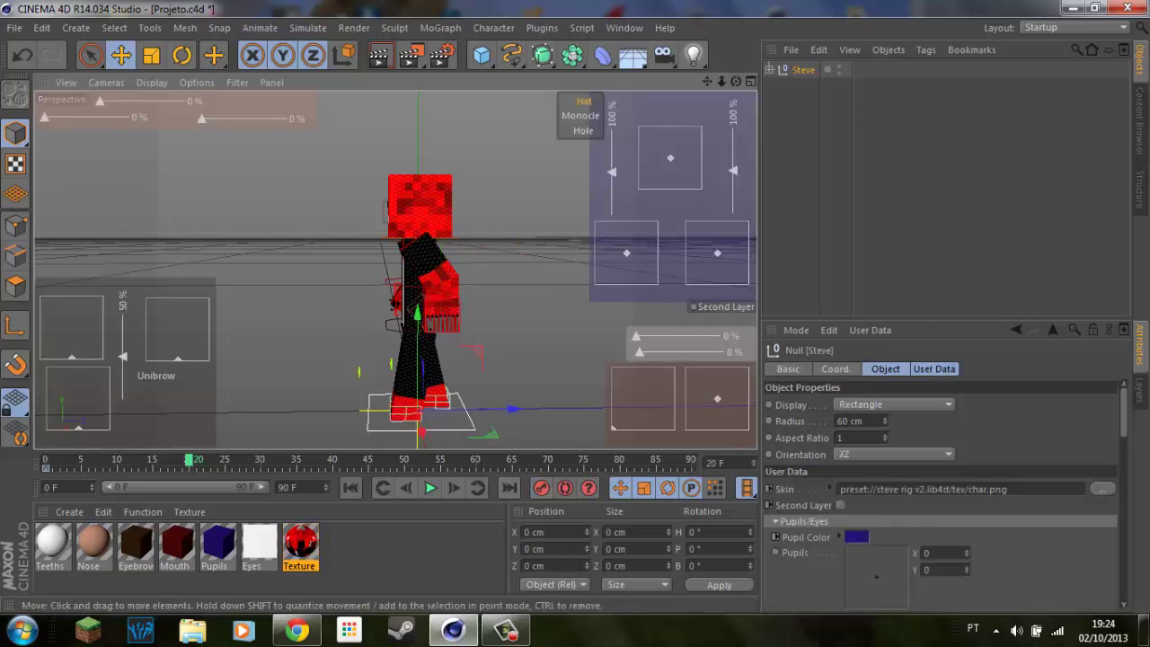
{"action": "left_click_drag", "start_coordinate": [470, 410], "coordinate": [419, 410]}
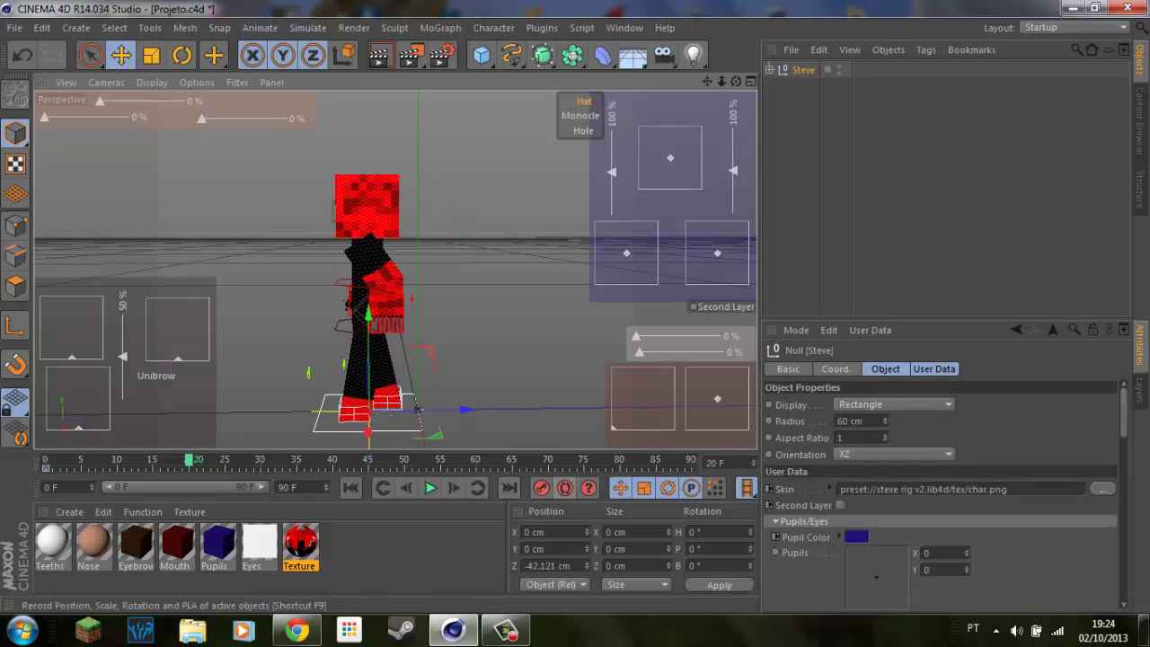
{"action": "left_click", "coordinate": [351, 487]}
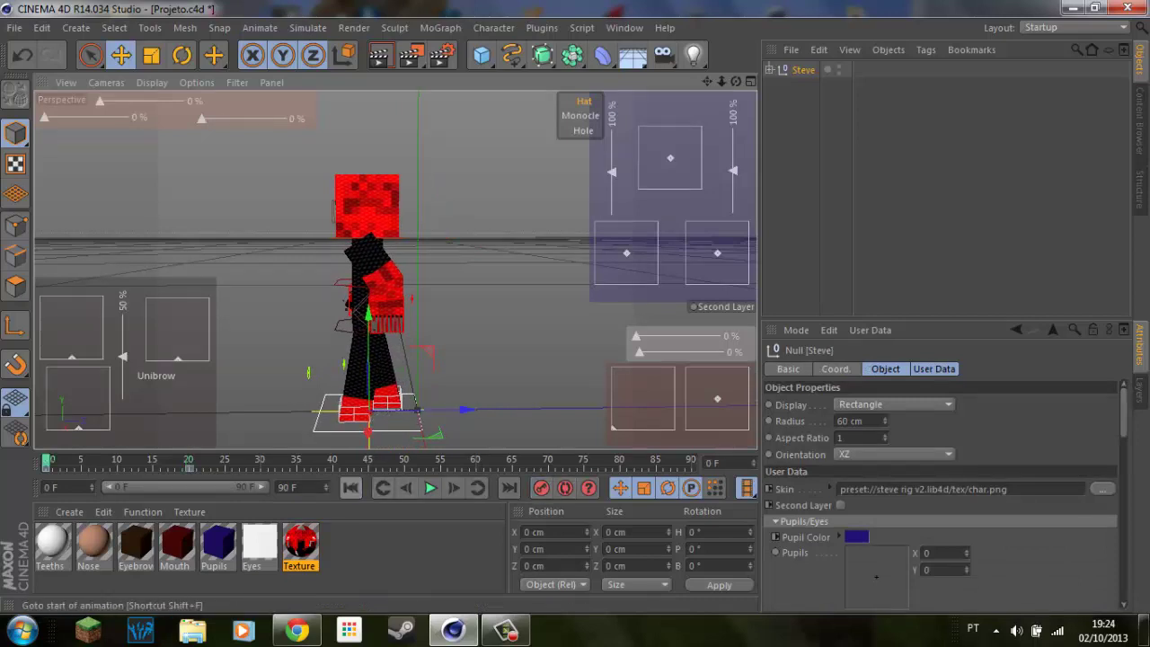
{"action": "left_click", "coordinate": [429, 487]}
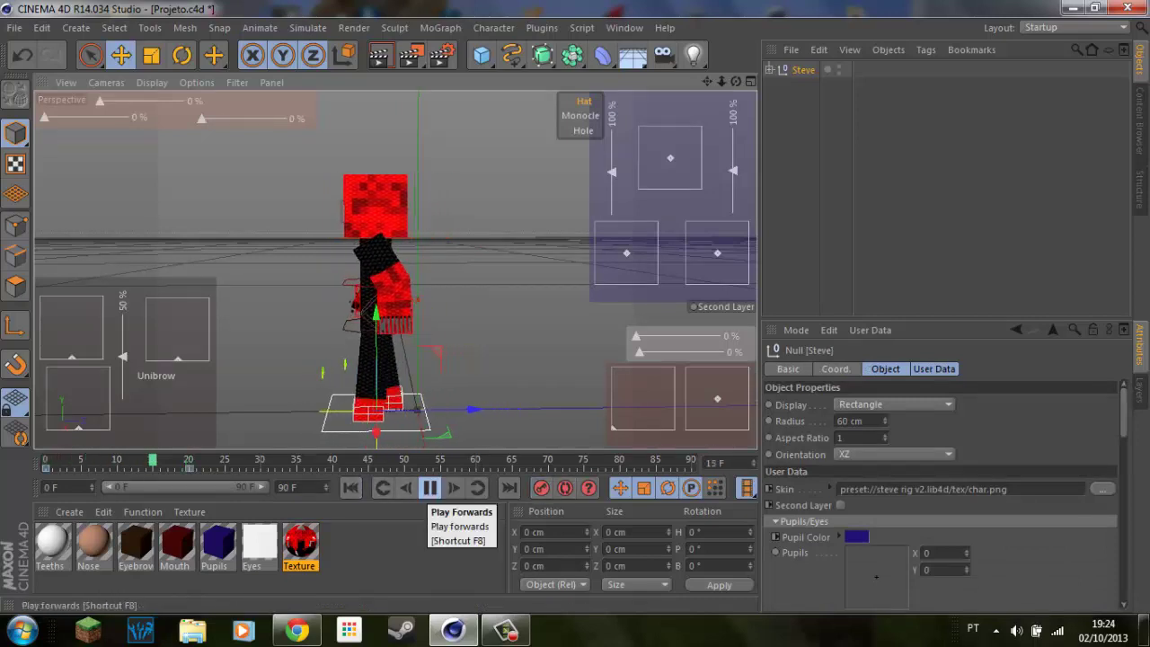
{"action": "left_click", "coordinate": [430, 486]}
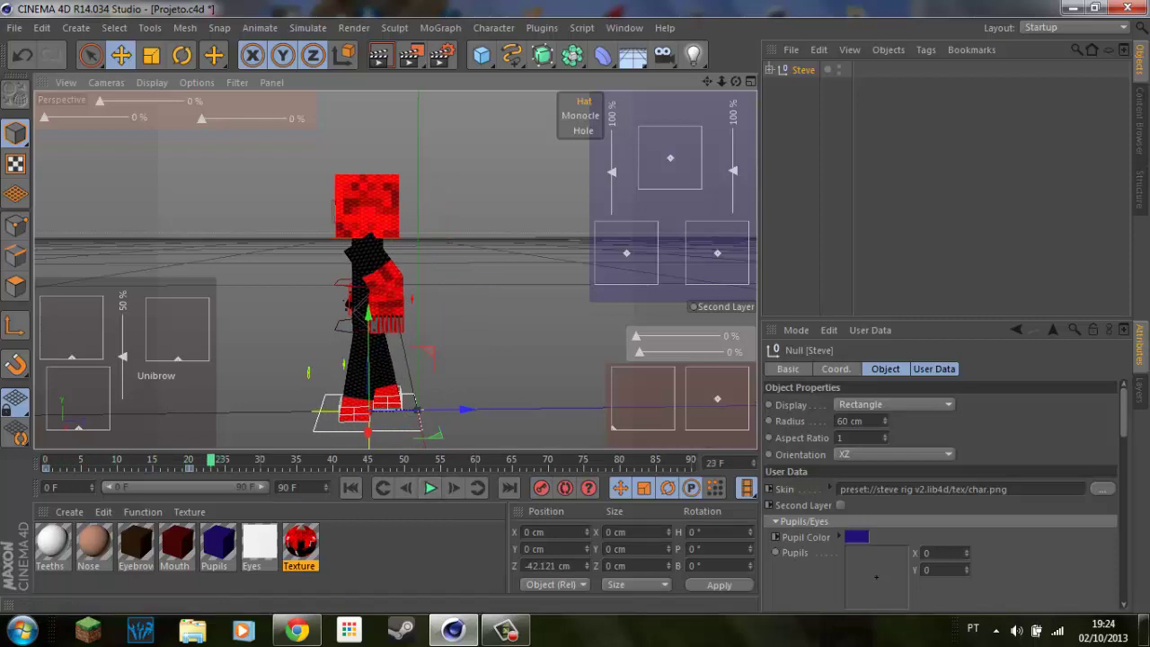
Step back near frame 20, nudge the rig slightly back along Z, and replay the walk.
{"action": "left_click", "coordinate": [195, 460]}
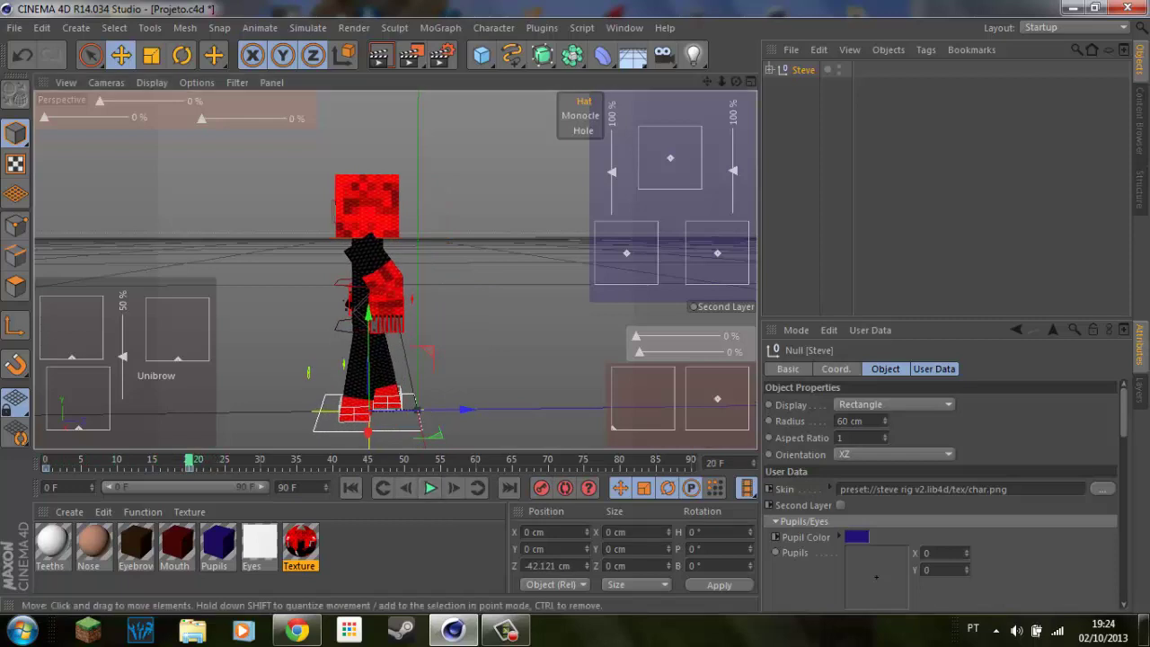
{"action": "left_click_drag", "start_coordinate": [449, 410], "coordinate": [445, 410]}
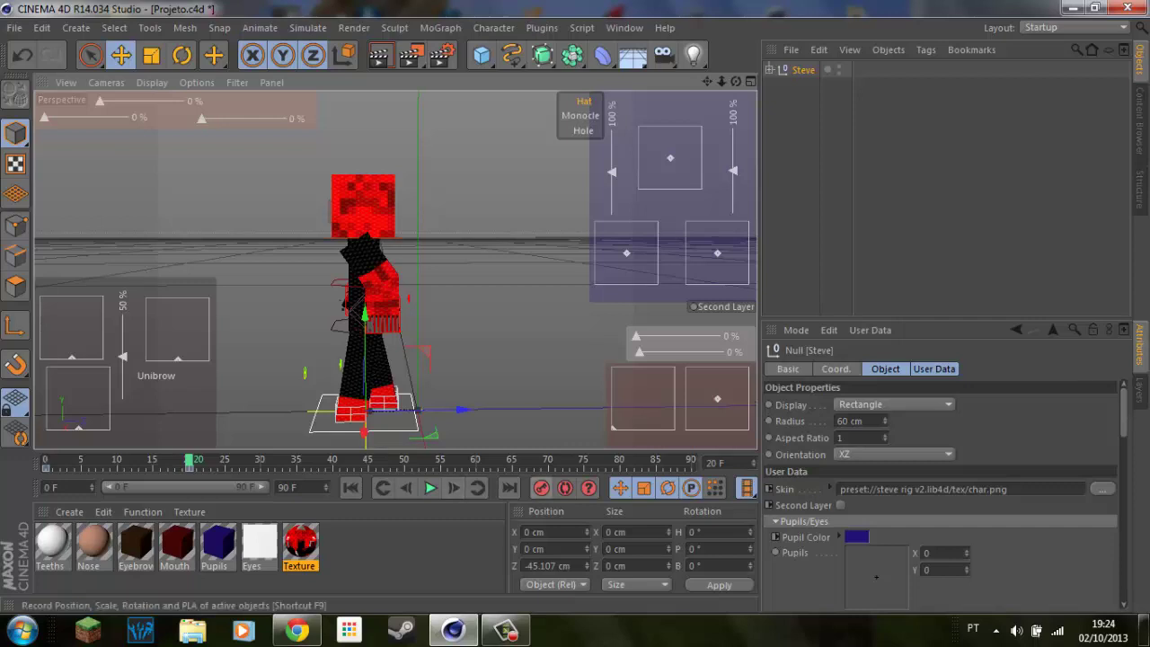
{"action": "left_click", "coordinate": [350, 487]}
{"action": "left_click", "coordinate": [430, 487]}
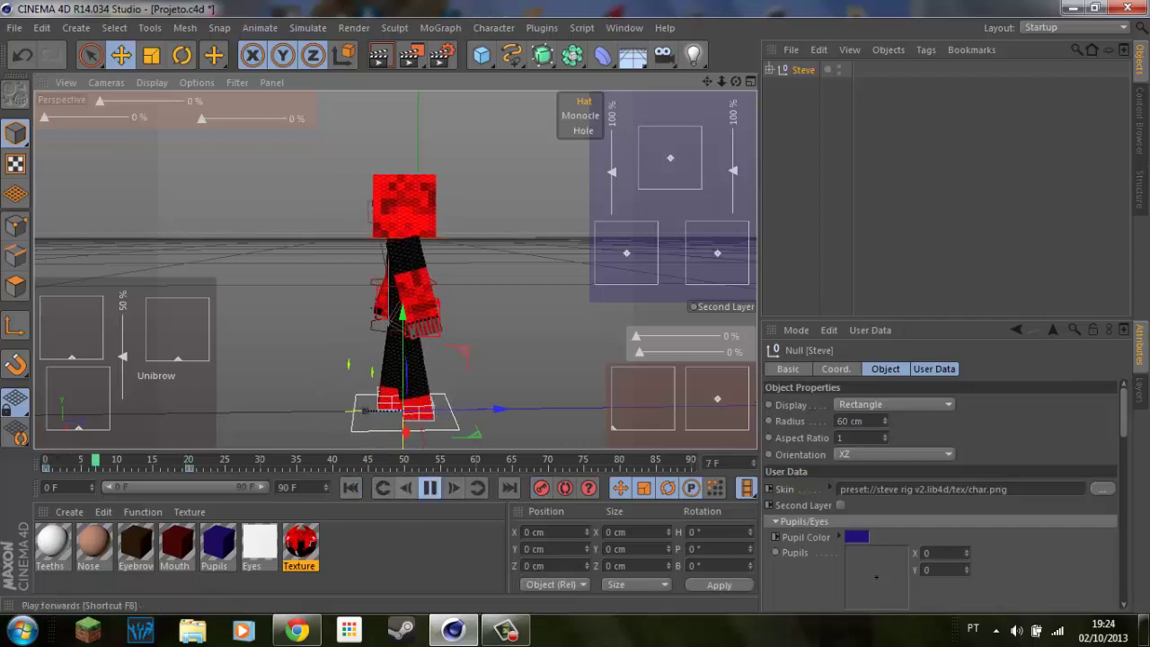
Pause the walk, view Steve from the front and side, then jump to frame 40.
{"action": "left_click", "coordinate": [430, 487]}
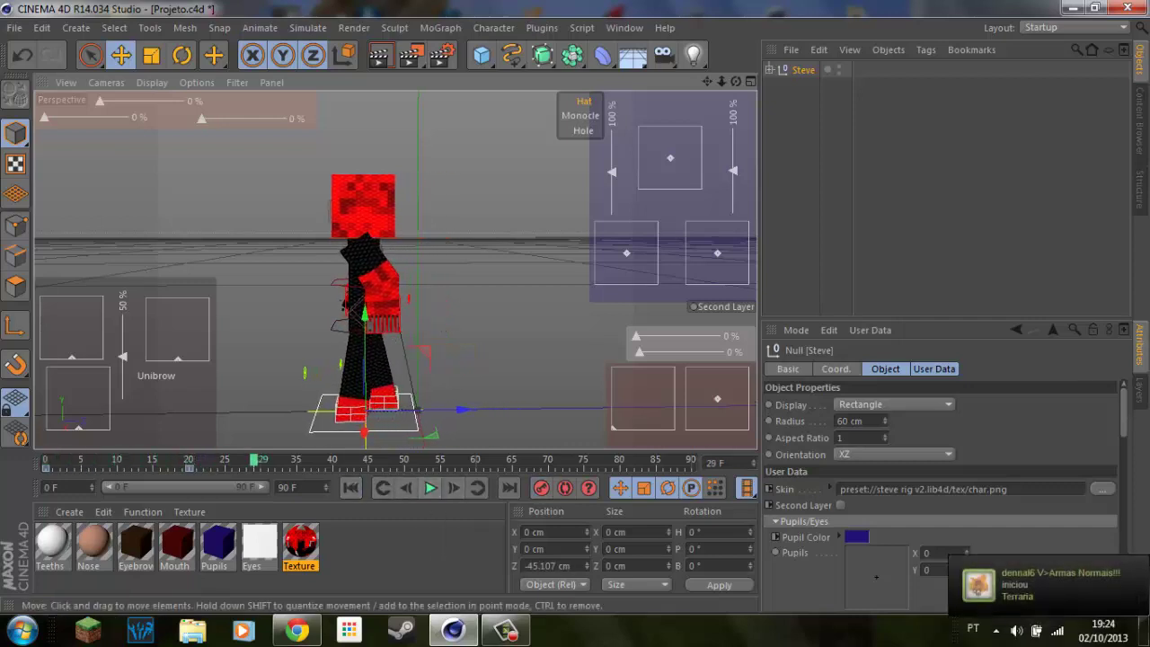
{"action": "left_click_drag", "start_coordinate": [323, 270], "coordinate": [395, 269], "text": "alt"}
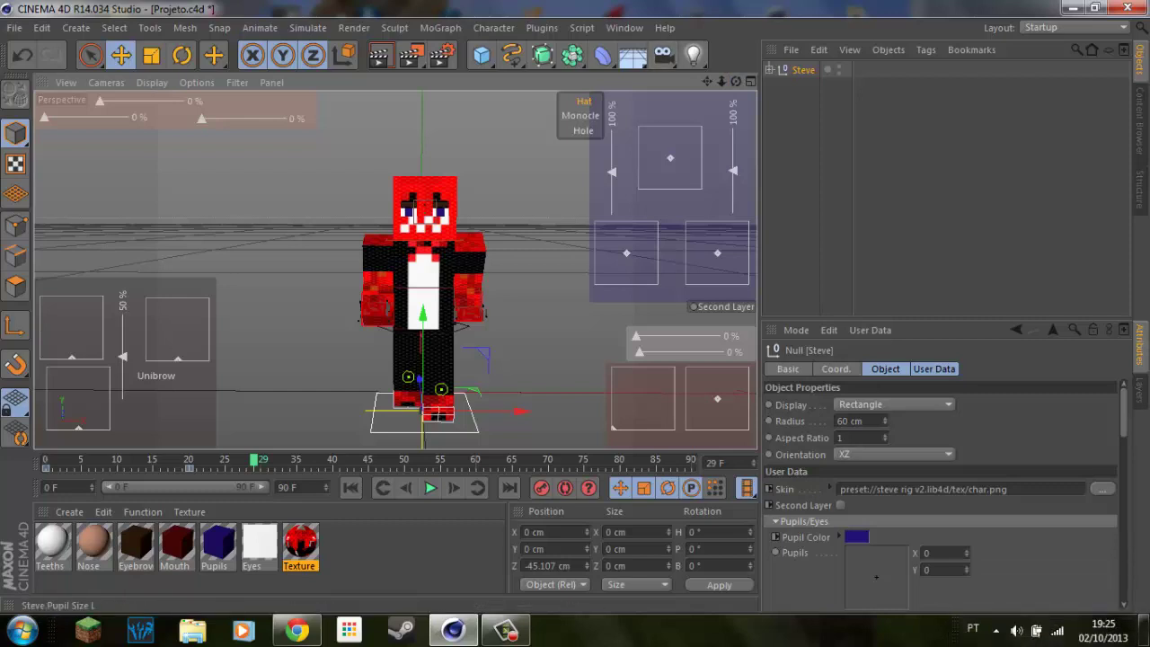
{"action": "left_click_drag", "start_coordinate": [394, 270], "coordinate": [394, 270], "text": "alt"}
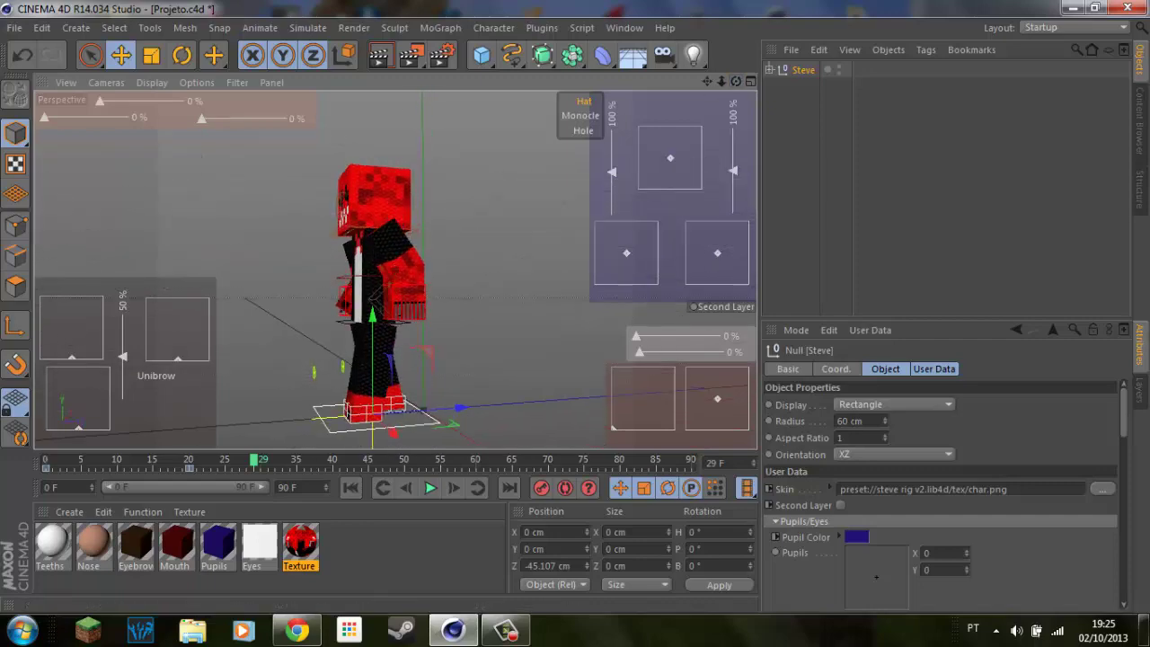
{"action": "left_click", "coordinate": [478, 487]}
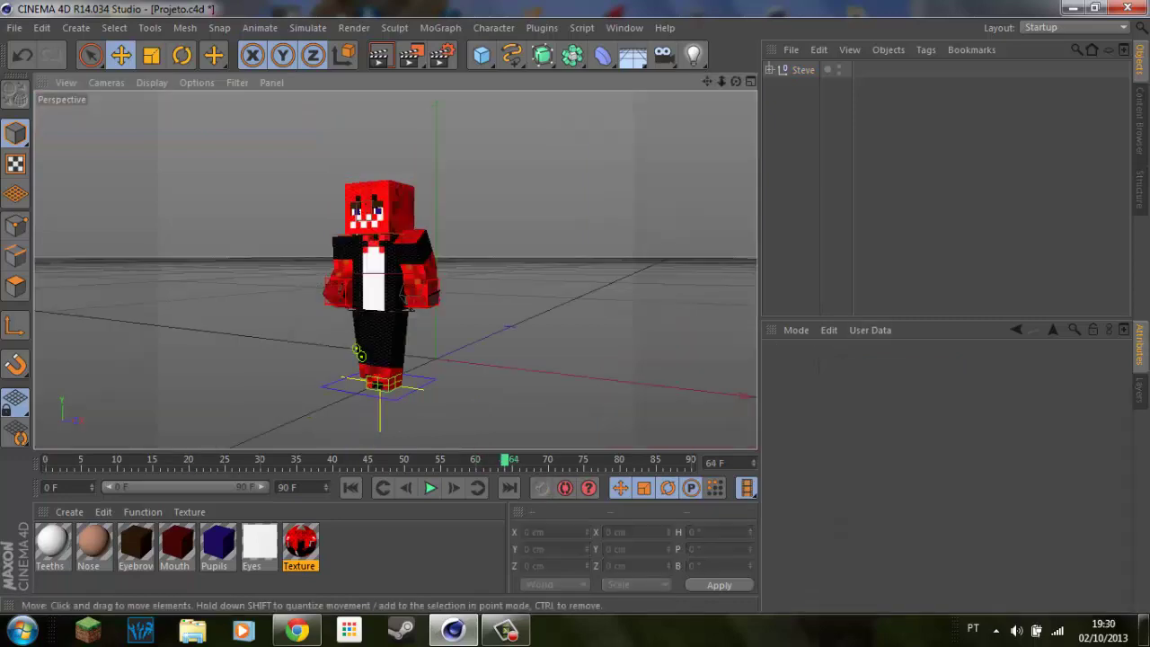
Replay the walk from the first frame and pause it near frame 63.
{"action": "left_click", "coordinate": [350, 486]}
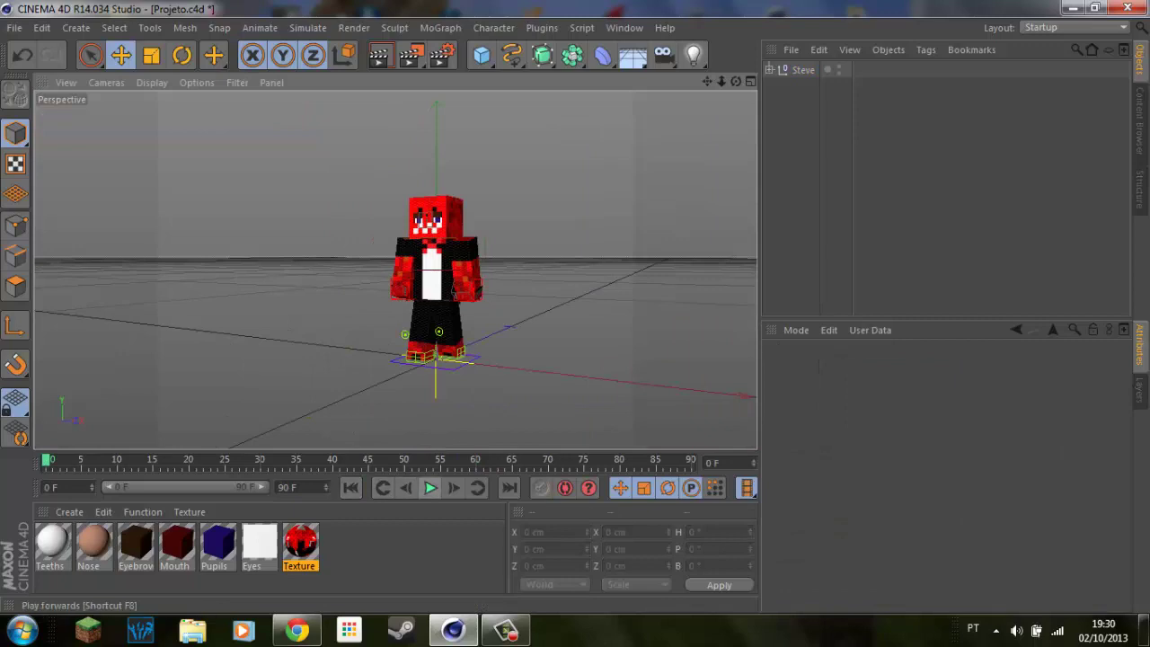
{"action": "left_click", "coordinate": [431, 487]}
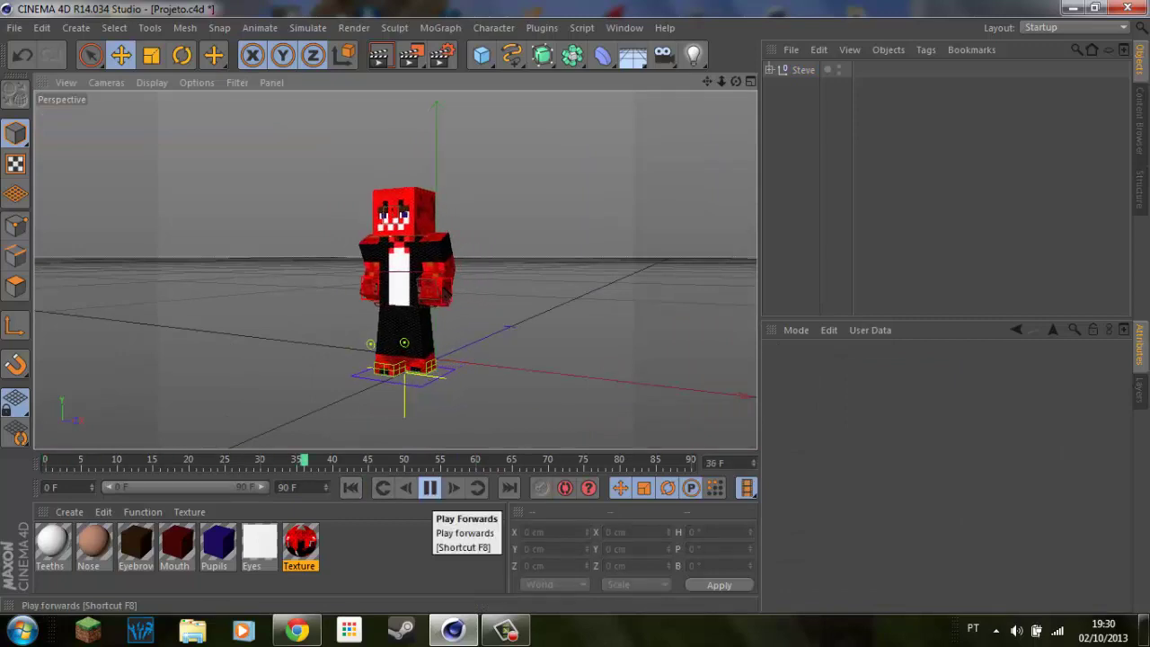
{"action": "left_click", "coordinate": [430, 487]}
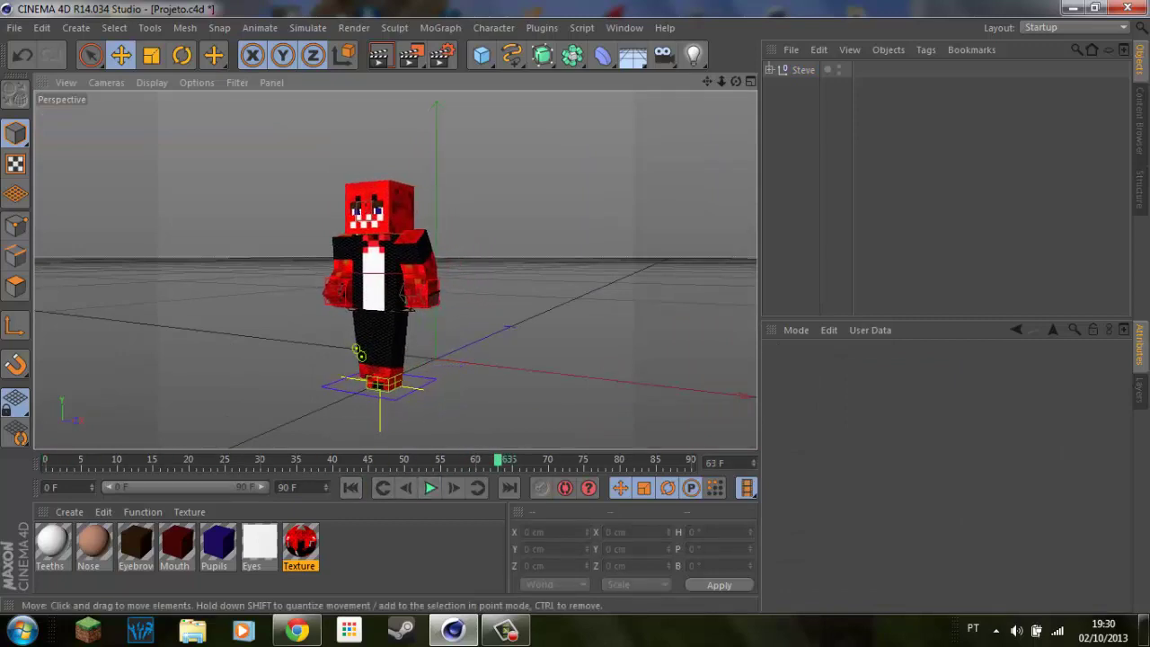
Set the playhead back to frame 60 and view Steve from the front.
{"action": "left_click_drag", "start_coordinate": [499, 460], "coordinate": [483, 460]}
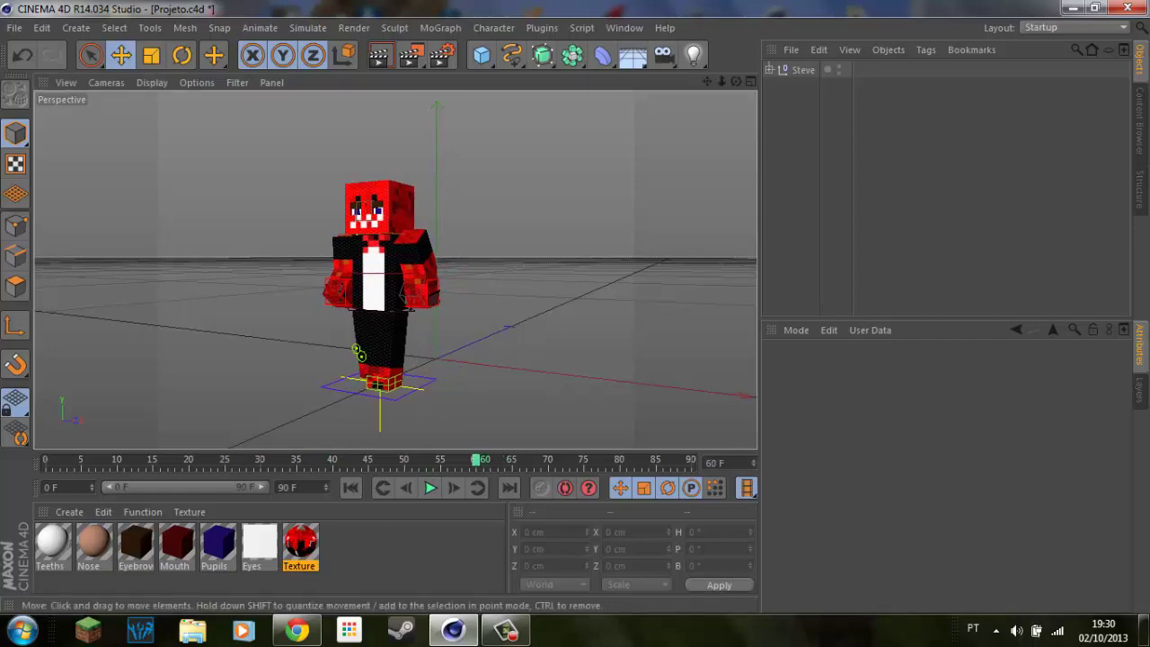
{"action": "left_click_drag", "start_coordinate": [467, 269], "coordinate": [395, 270], "text": "alt"}
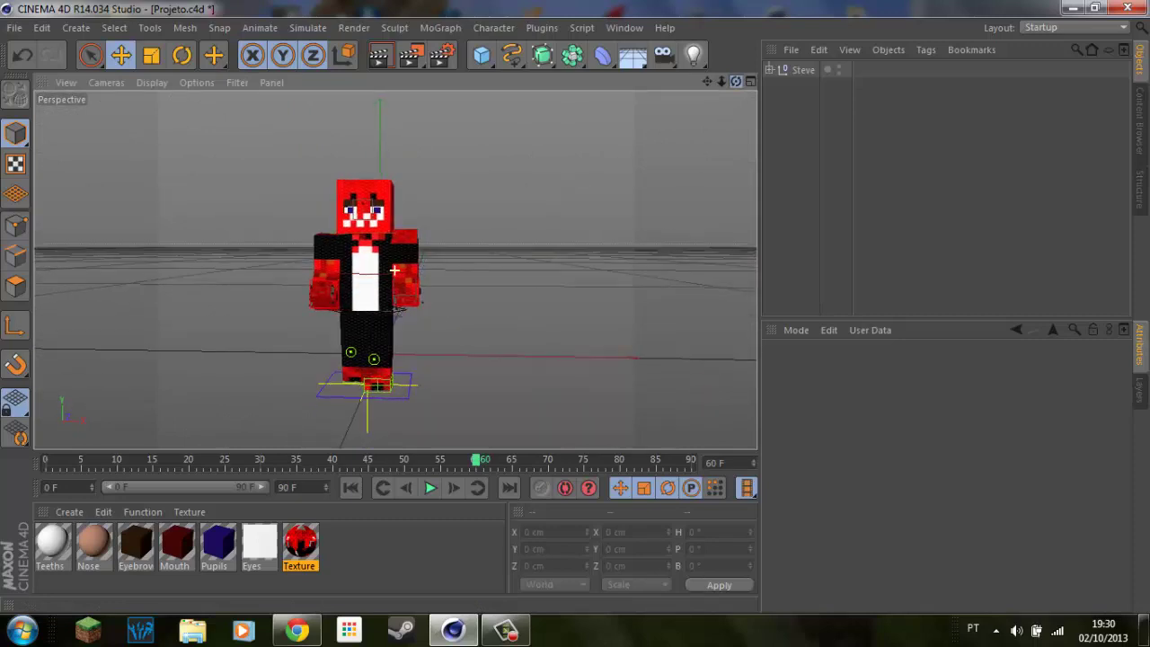
{"action": "left_click", "coordinate": [504, 631]}
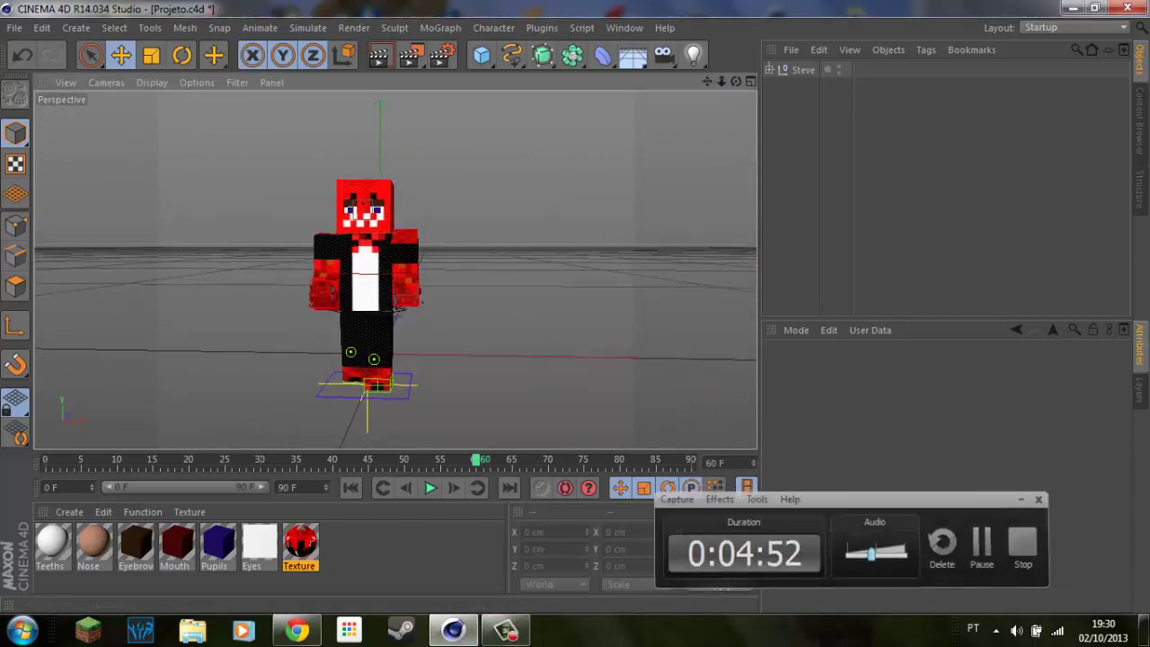
{"action": "left_click", "coordinate": [395, 309]}
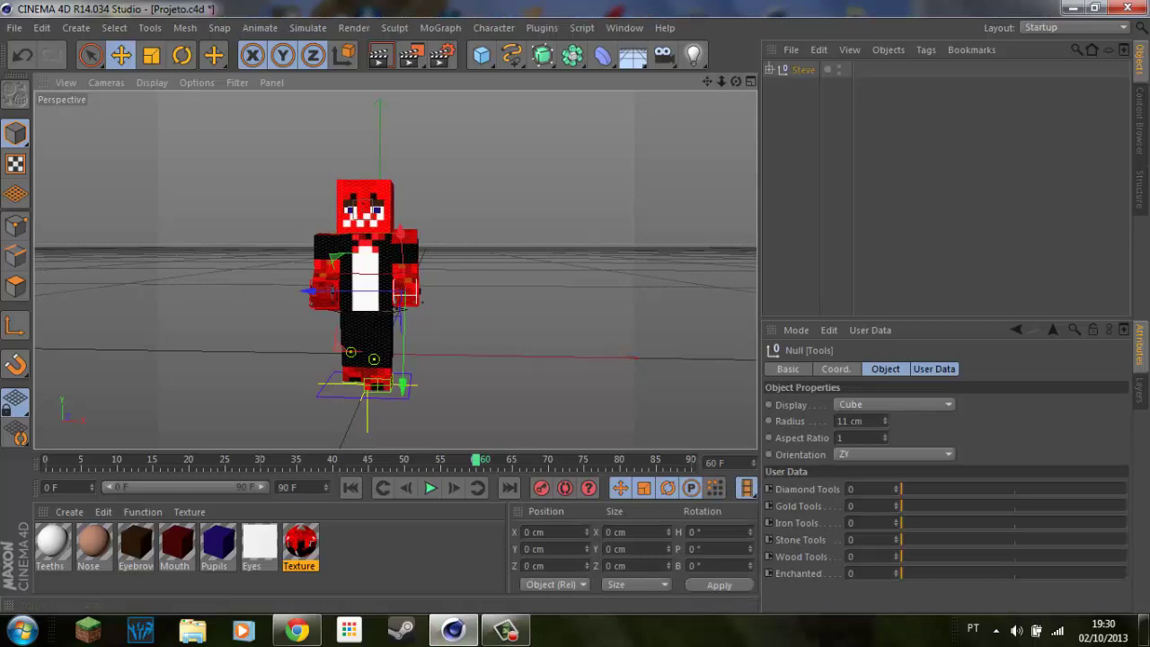
{"action": "left_click_drag", "start_coordinate": [395, 309], "coordinate": [417, 292], "text": "alt"}
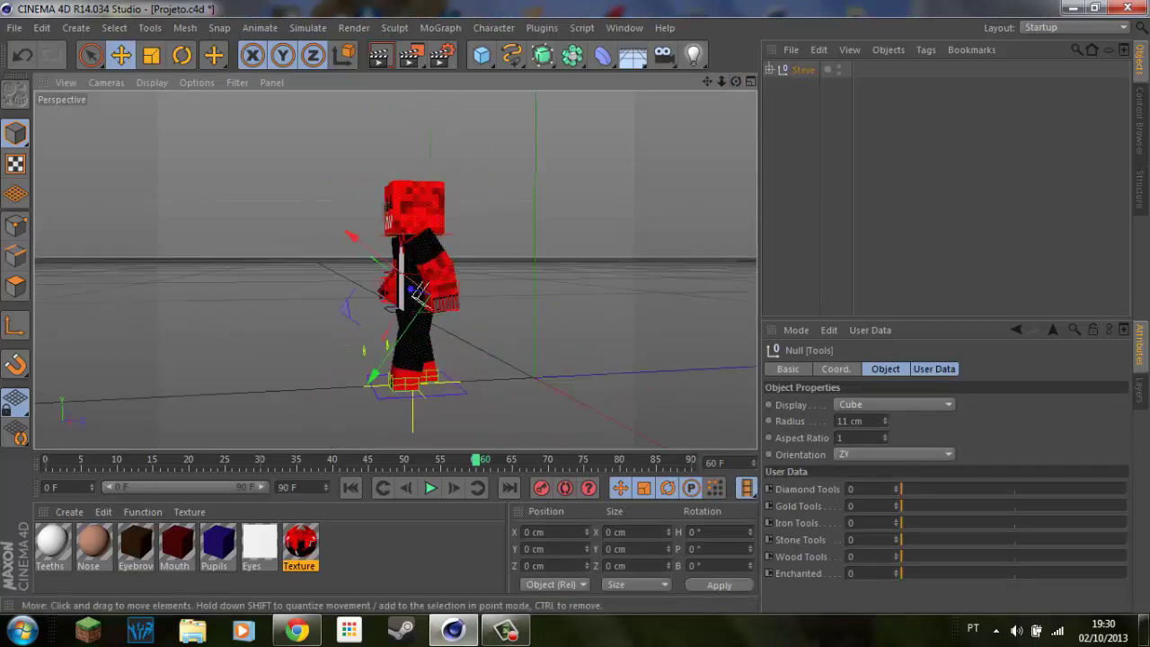
{"action": "left_click", "coordinate": [443, 296]}
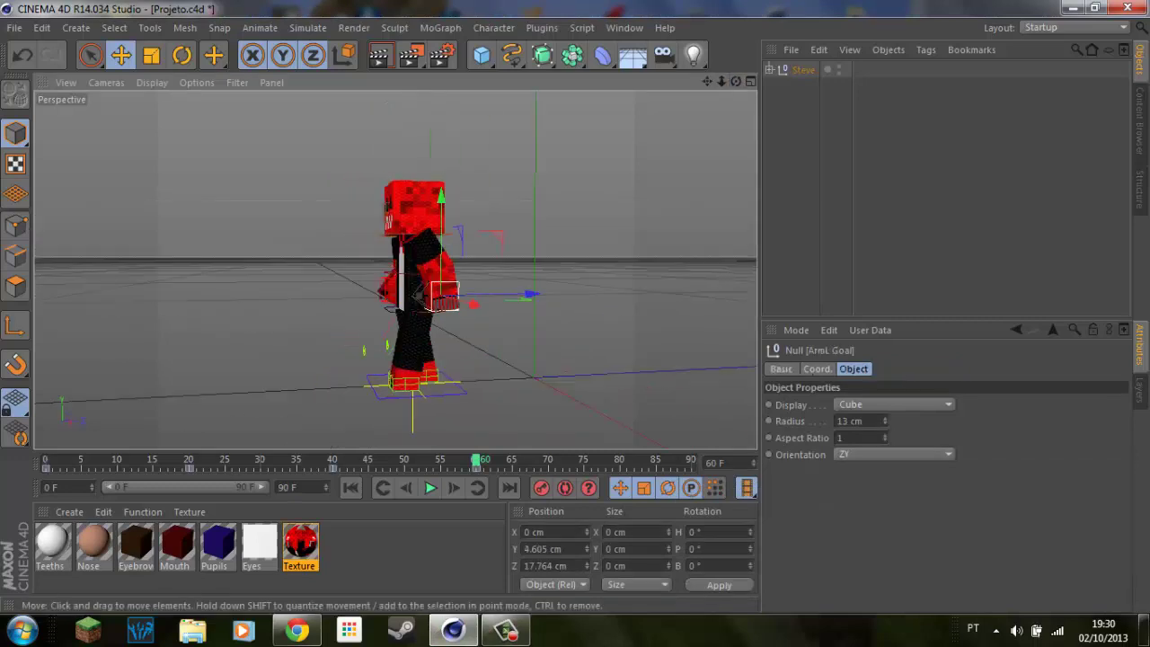
{"action": "left_click", "coordinate": [418, 292]}
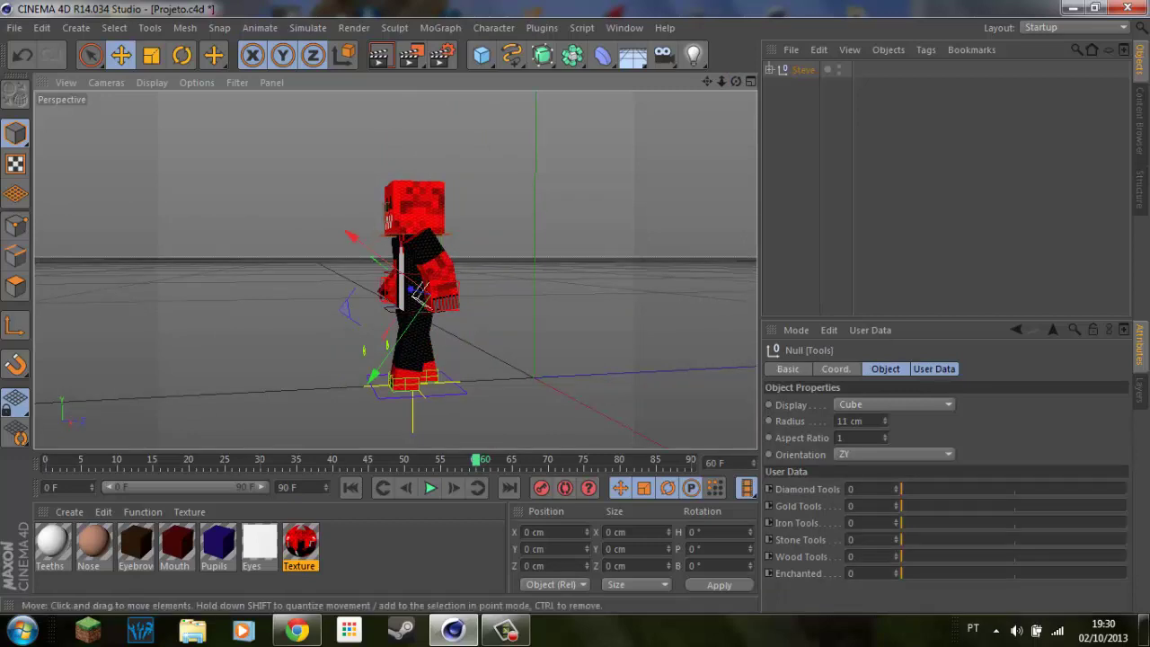
{"action": "left_click", "coordinate": [419, 291]}
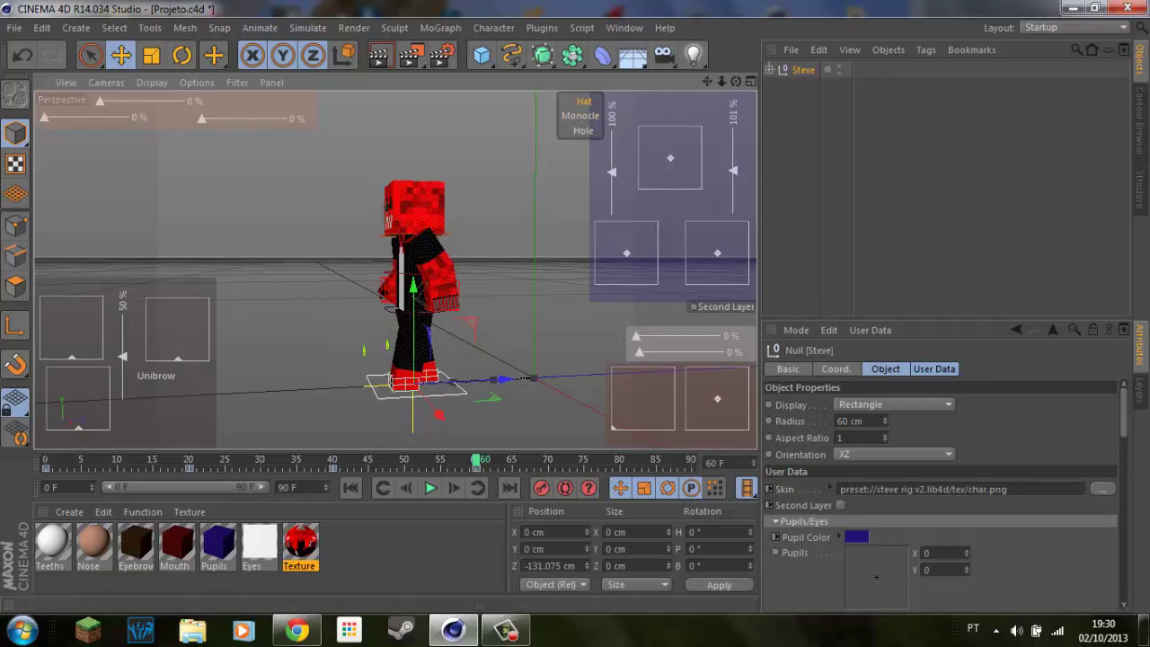
{"action": "key", "text": "ctrl+shift+a"}
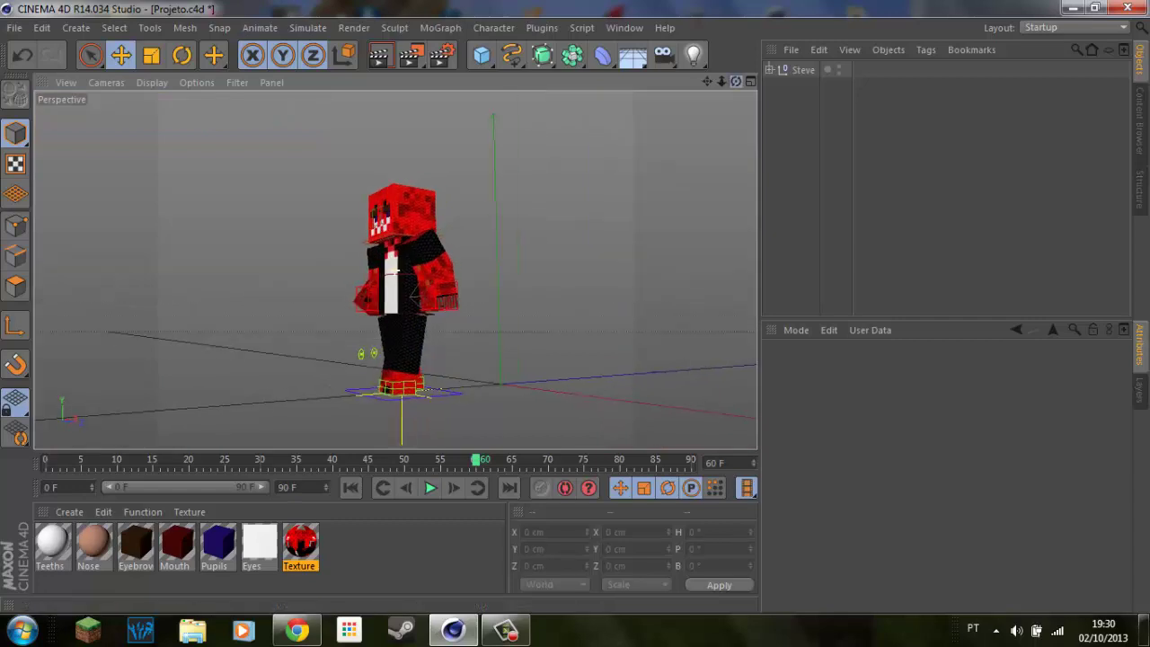
{"action": "mouse_move", "coordinate": [449, 251]}
{"action": "left_mouse_down", "text": "alt"}
{"action": "mouse_move", "coordinate": [377, 269]}
{"action": "mouse_move", "coordinate": [405, 270]}
{"action": "left_mouse_up", "text": "alt"}
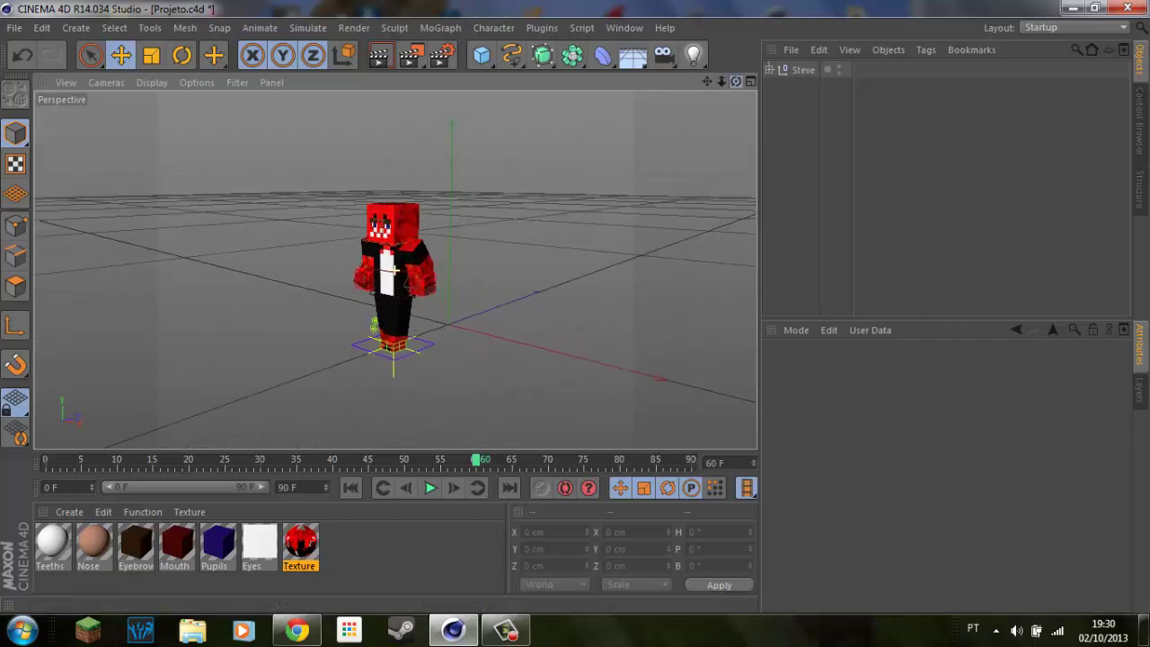
Advance a couple of frames and select the ArmL Goal null on the left arm.
{"action": "key", "text": "ctrl+g"}
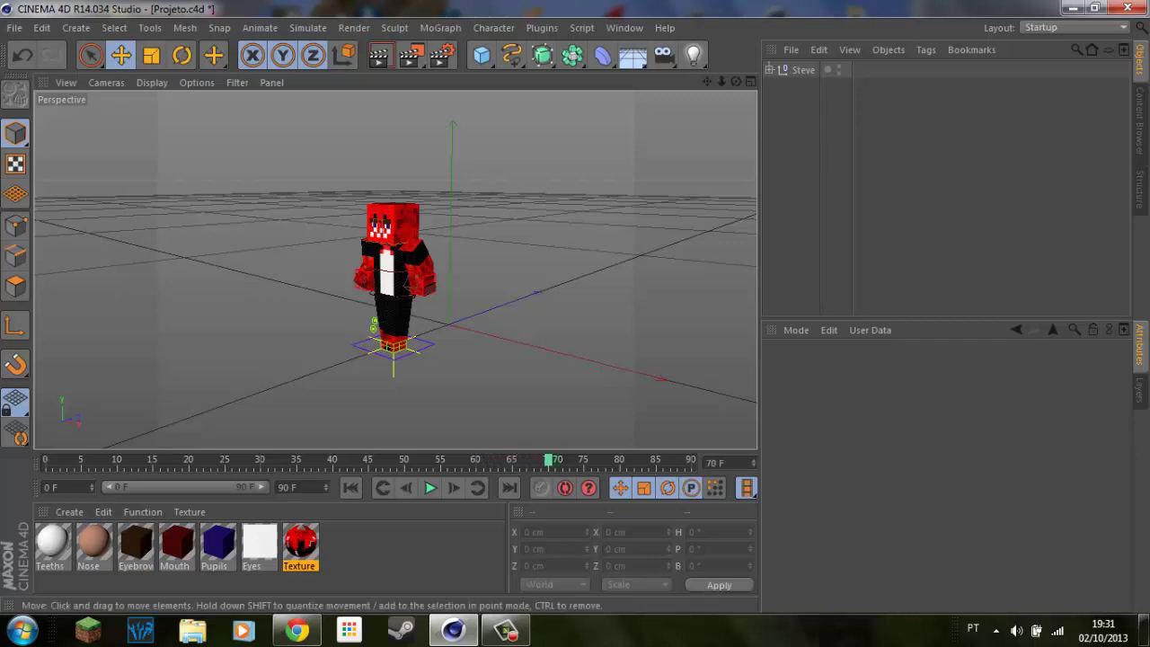
{"action": "left_click", "coordinate": [424, 284]}
{"action": "left_click", "coordinate": [357, 232]}
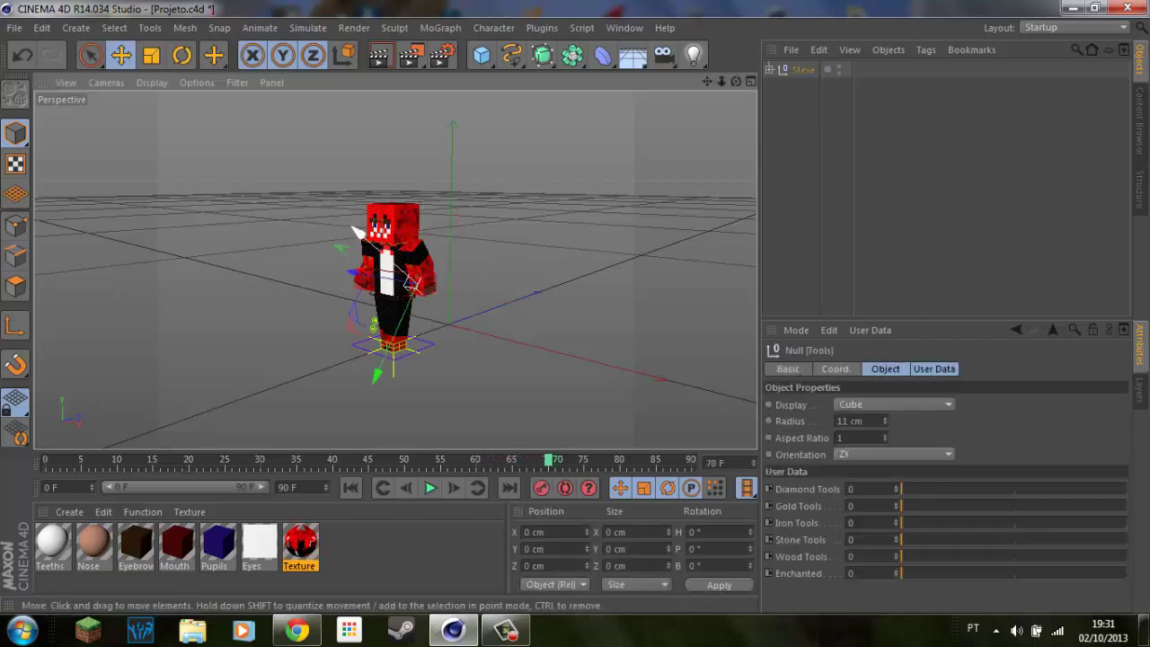
{"action": "left_click", "coordinate": [422, 283]}
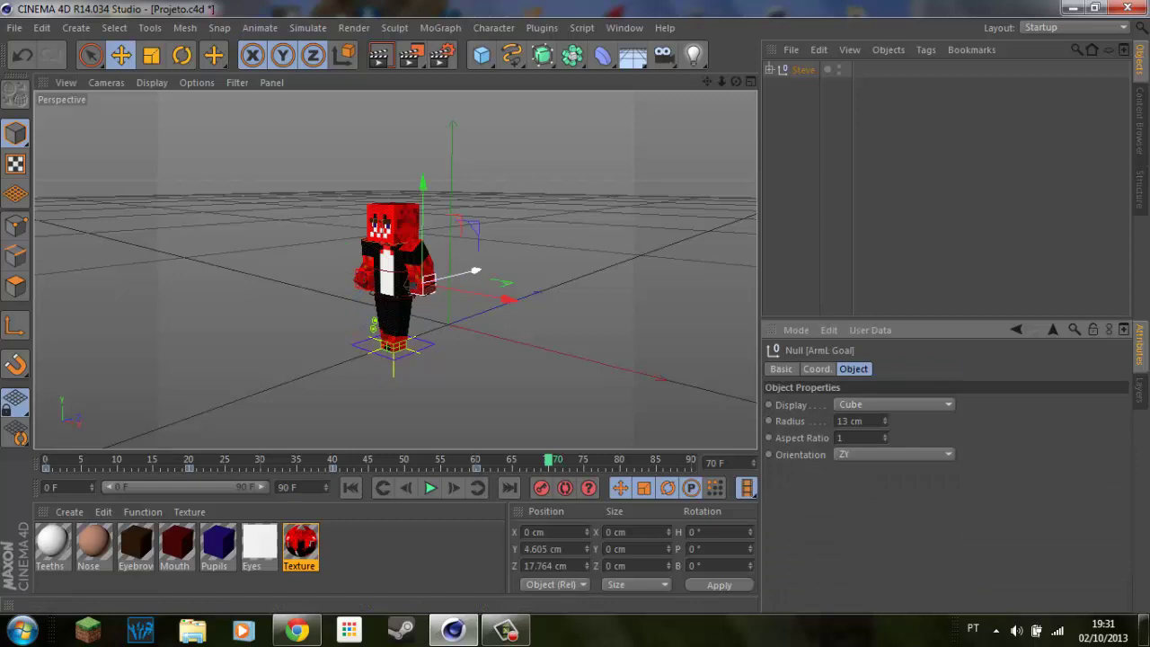
Raise the ArmL Goal and swing it out to X 57.446 cm, keying it at frame 70.
{"action": "mouse_move", "coordinate": [485, 295]}
{"action": "left_mouse_down"}
{"action": "mouse_move", "coordinate": [530, 302]}
{"action": "mouse_move", "coordinate": [500, 301]}
{"action": "left_mouse_up"}
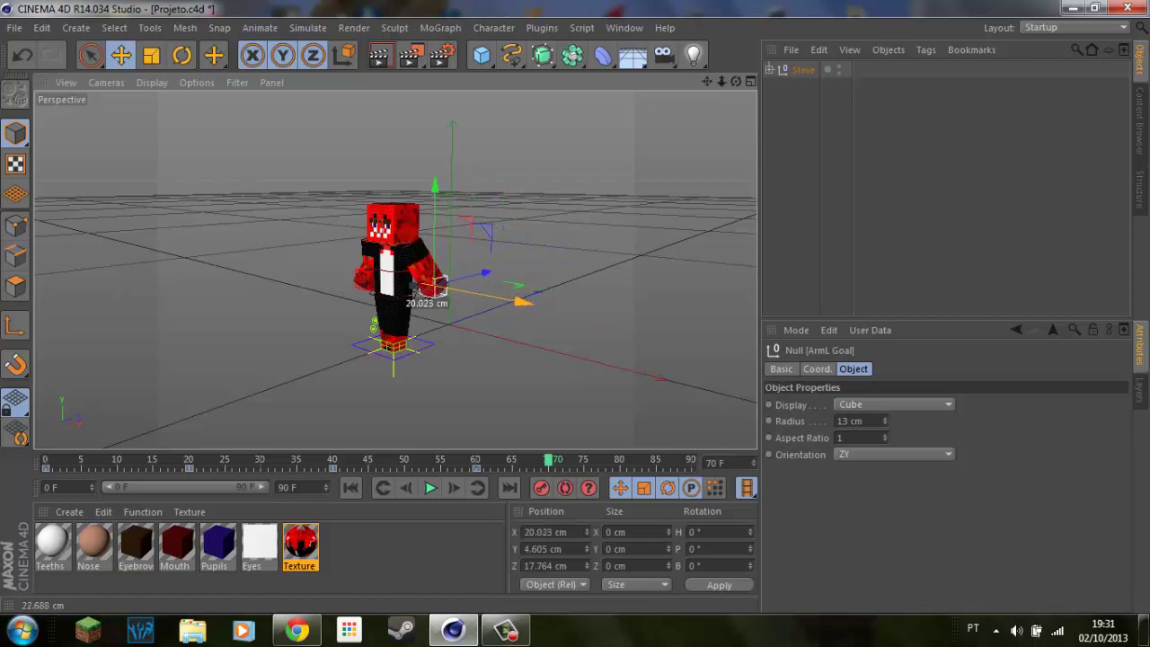
{"action": "left_click_drag", "start_coordinate": [436, 269], "coordinate": [440, 244]}
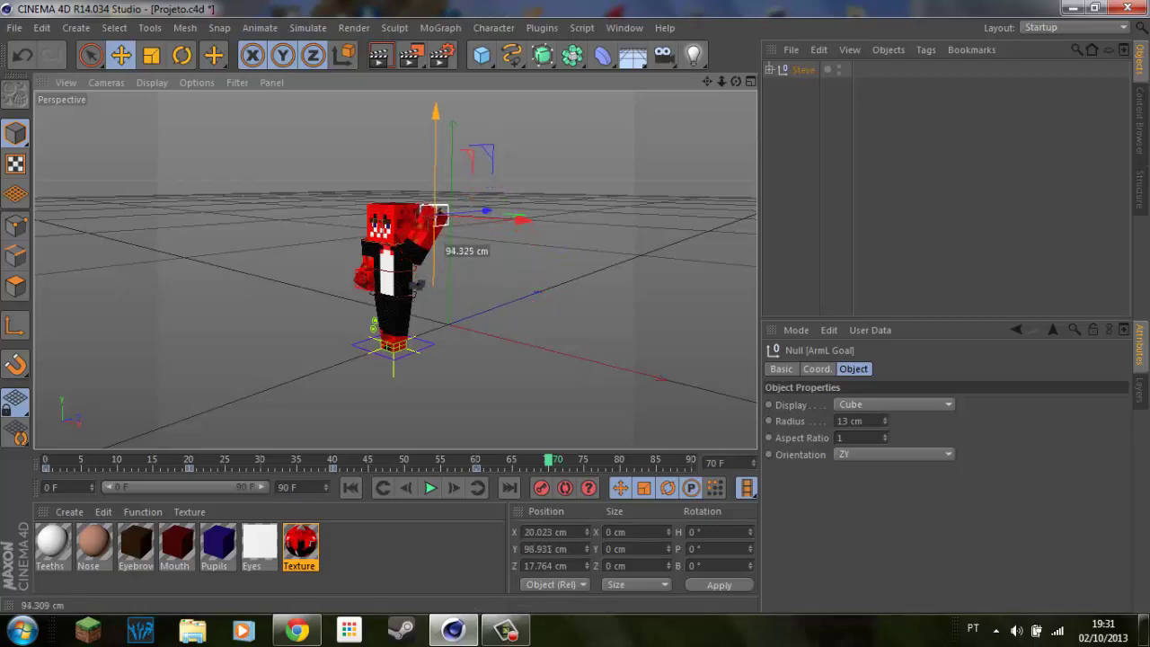
{"action": "left_click_drag", "start_coordinate": [440, 244], "coordinate": [441, 239]}
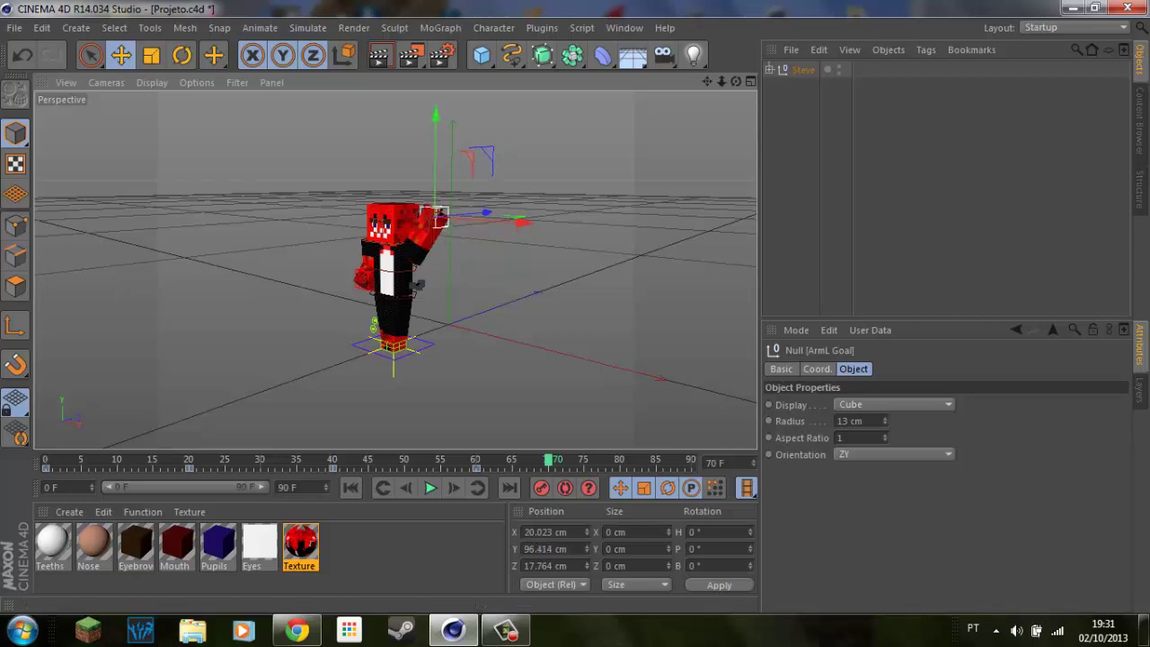
{"action": "left_click_drag", "start_coordinate": [521, 222], "coordinate": [548, 223]}
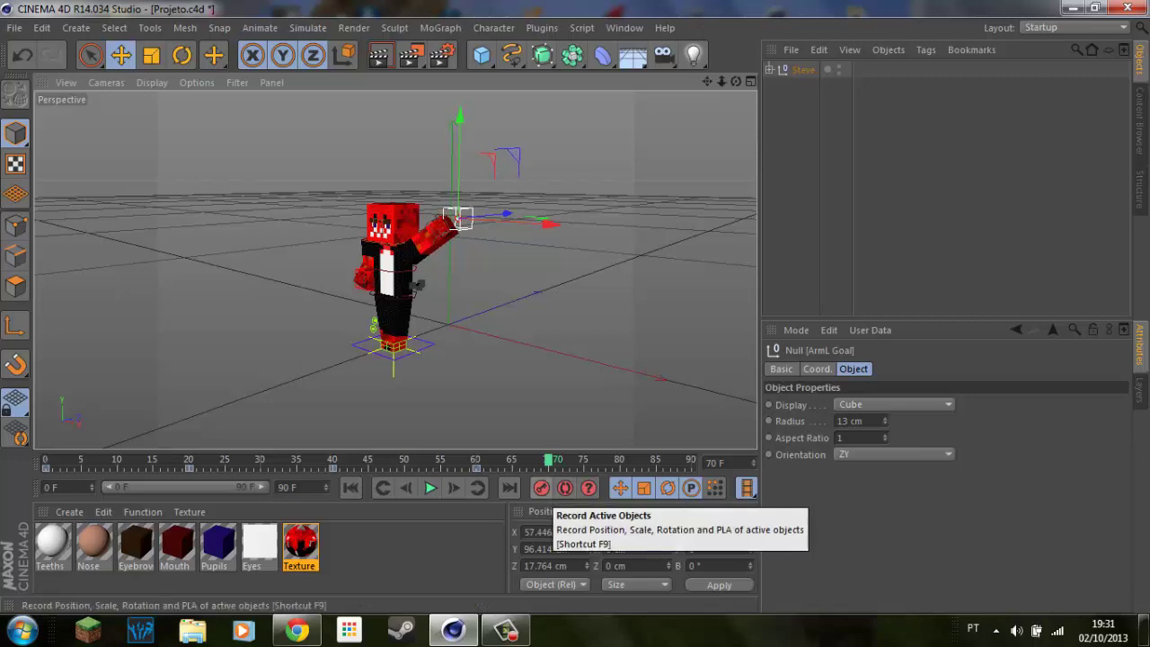
{"action": "left_click", "coordinate": [541, 488]}
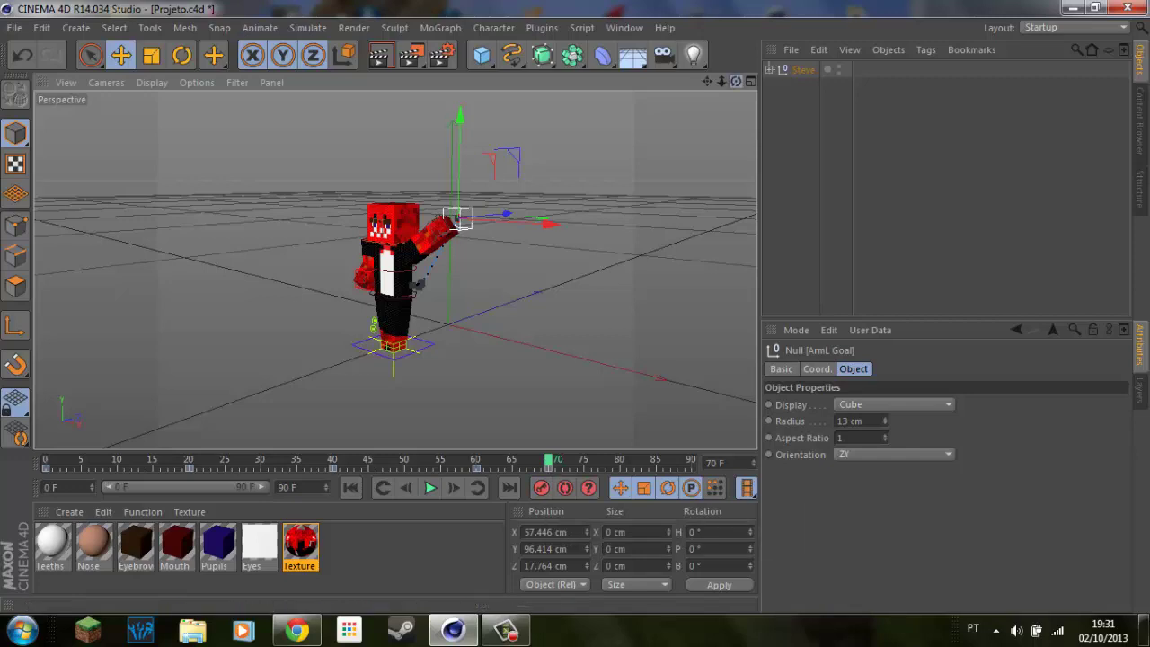
Pull the ArmR Goal null down and in toward the body to Z 1.616 cm.
{"action": "left_click_drag", "start_coordinate": [449, 270], "coordinate": [394, 270], "text": "alt"}
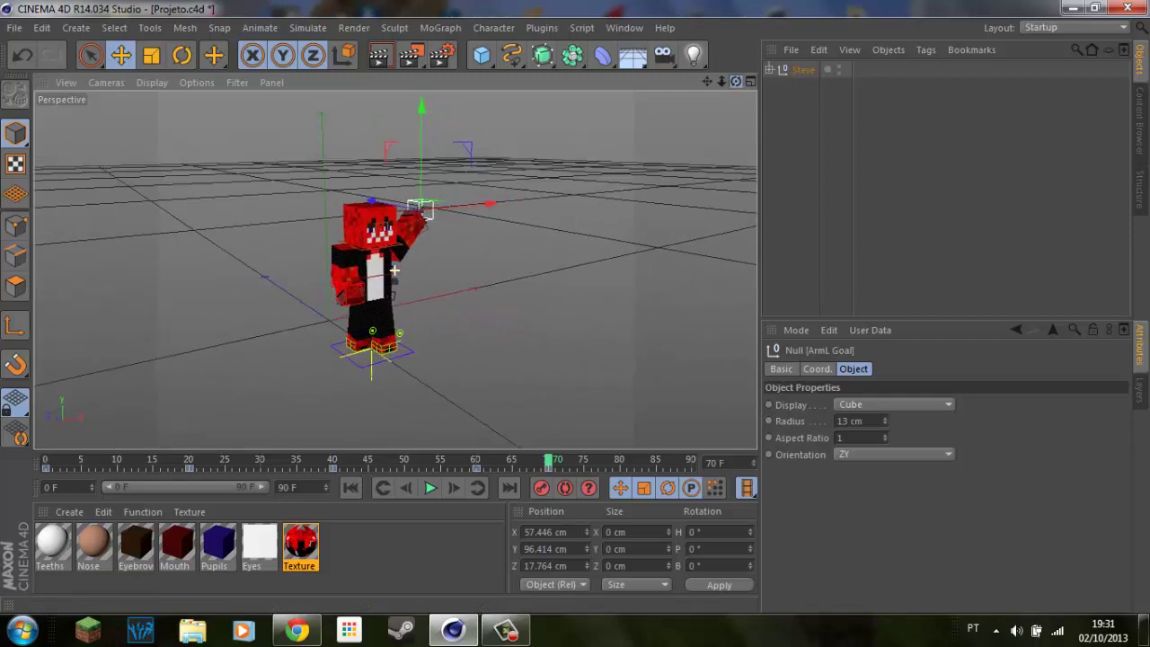
{"action": "left_click", "coordinate": [350, 292]}
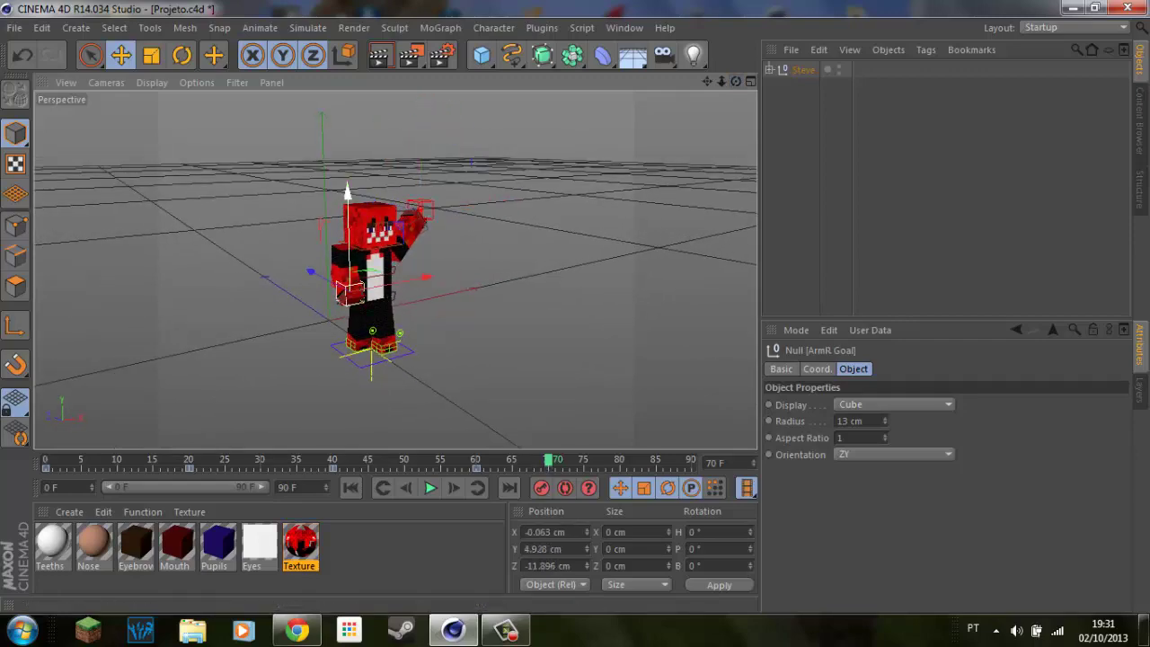
{"action": "mouse_move", "coordinate": [351, 292]}
{"action": "left_mouse_down"}
{"action": "mouse_move", "coordinate": [355, 301]}
{"action": "mouse_move", "coordinate": [306, 278]}
{"action": "left_mouse_up"}
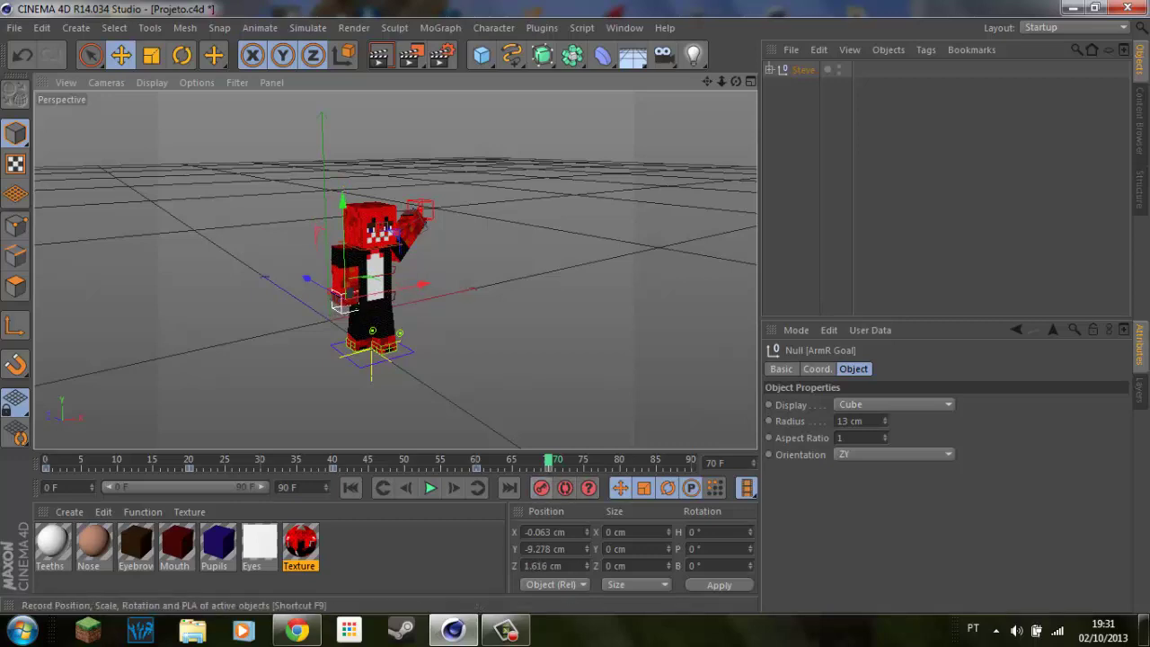
{"action": "left_click_drag", "start_coordinate": [342, 270], "coordinate": [449, 270], "text": "alt"}
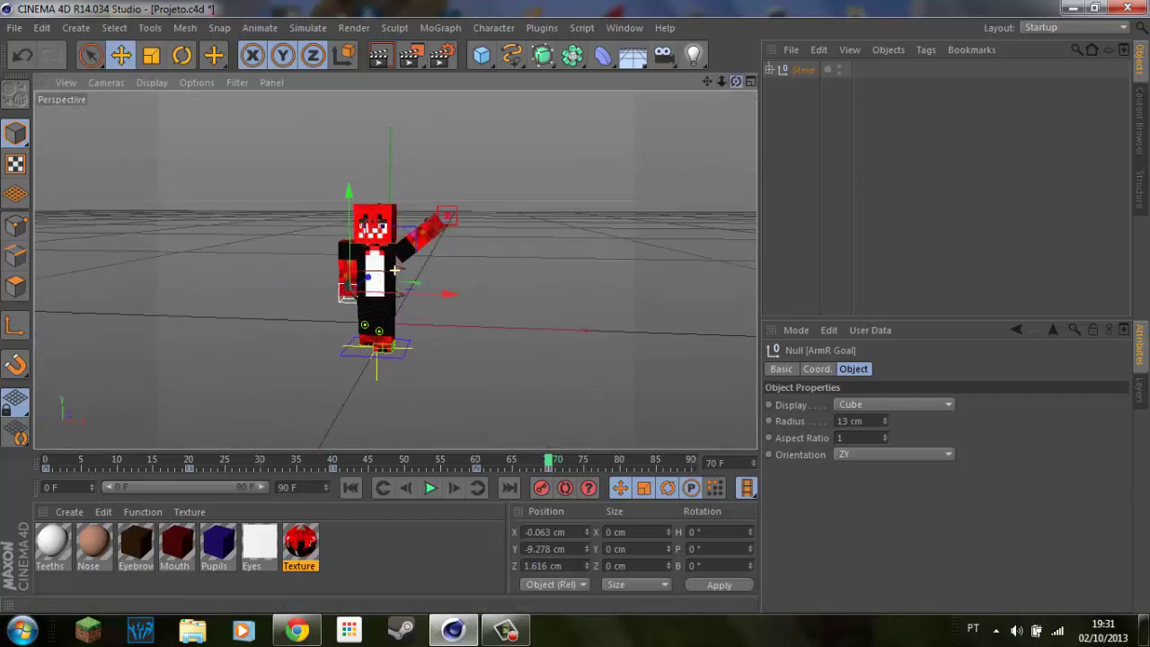
{"action": "left_click", "coordinate": [440, 220]}
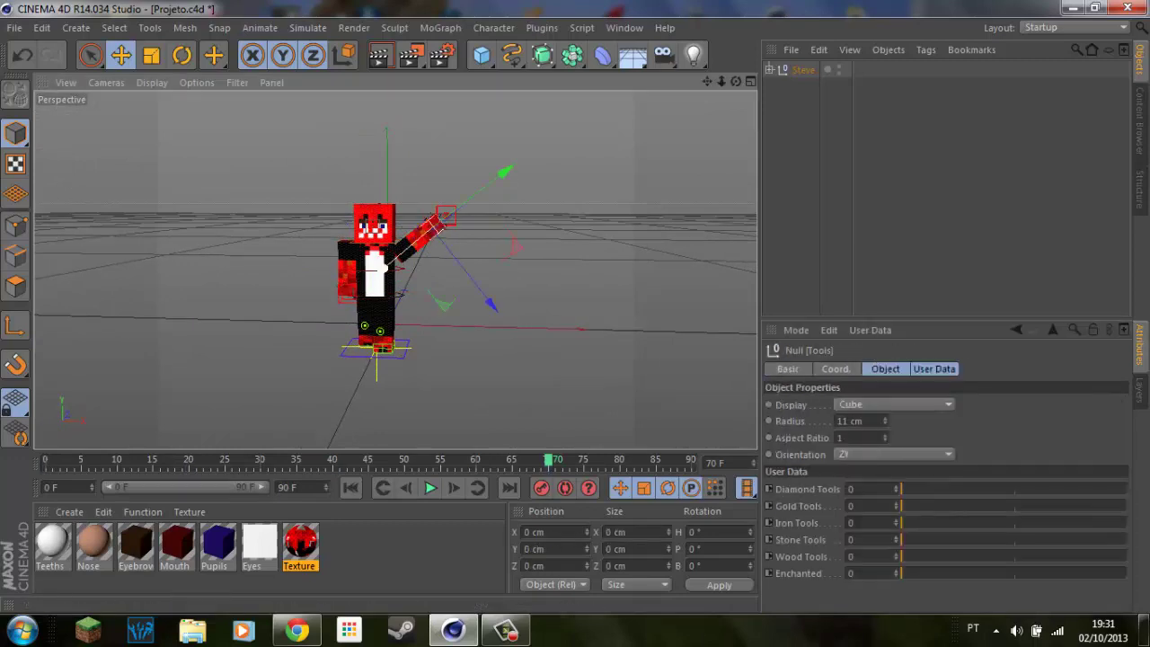
Move the ArmL Goal to X 55.835, Y 65.376, Z 17.764 cm so the arm points forward.
{"action": "left_click_drag", "start_coordinate": [736, 81], "coordinate": [629, 107]}
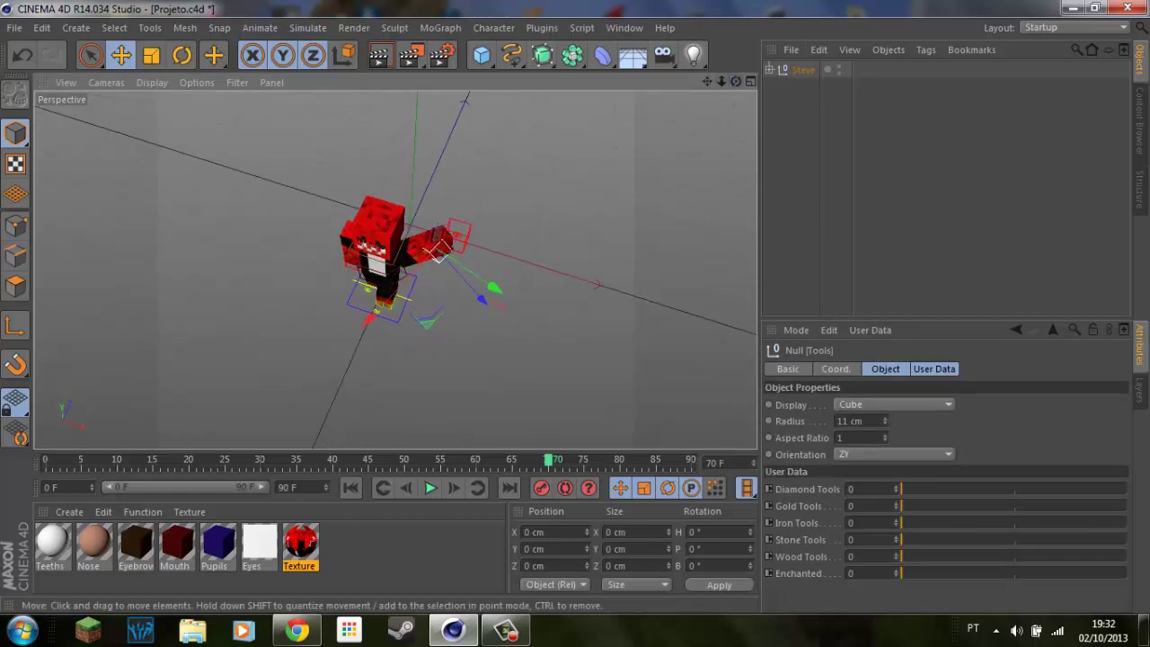
{"action": "left_click", "coordinate": [386, 216]}
{"action": "left_click", "coordinate": [456, 233]}
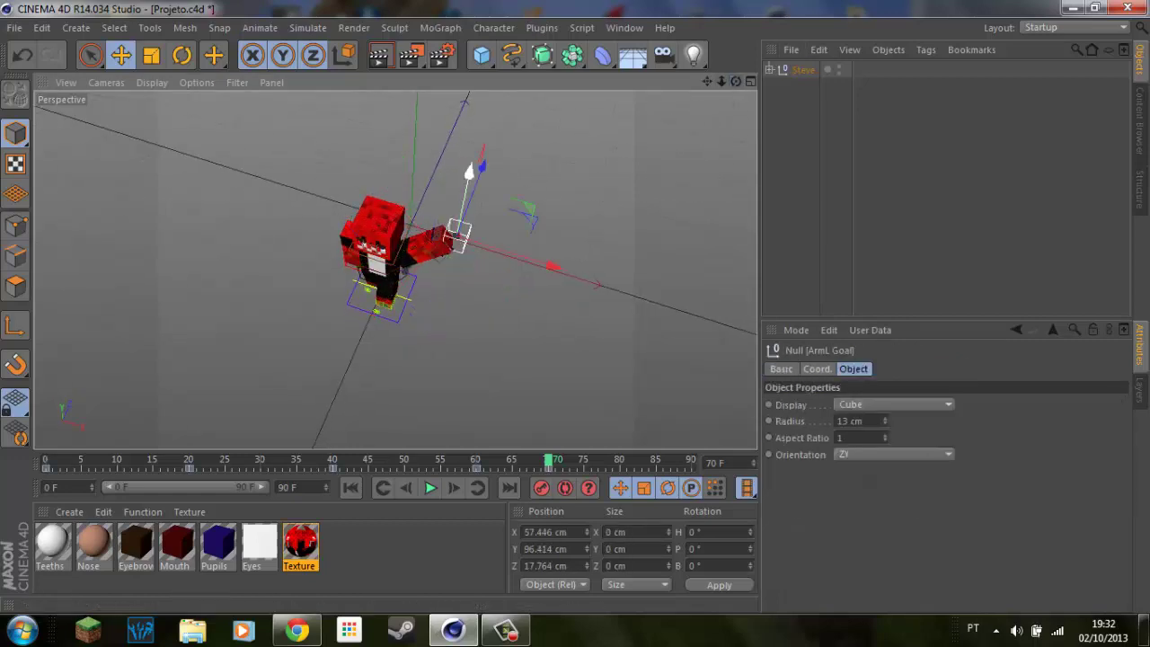
{"action": "left_click_drag", "start_coordinate": [735, 81], "coordinate": [709, 63]}
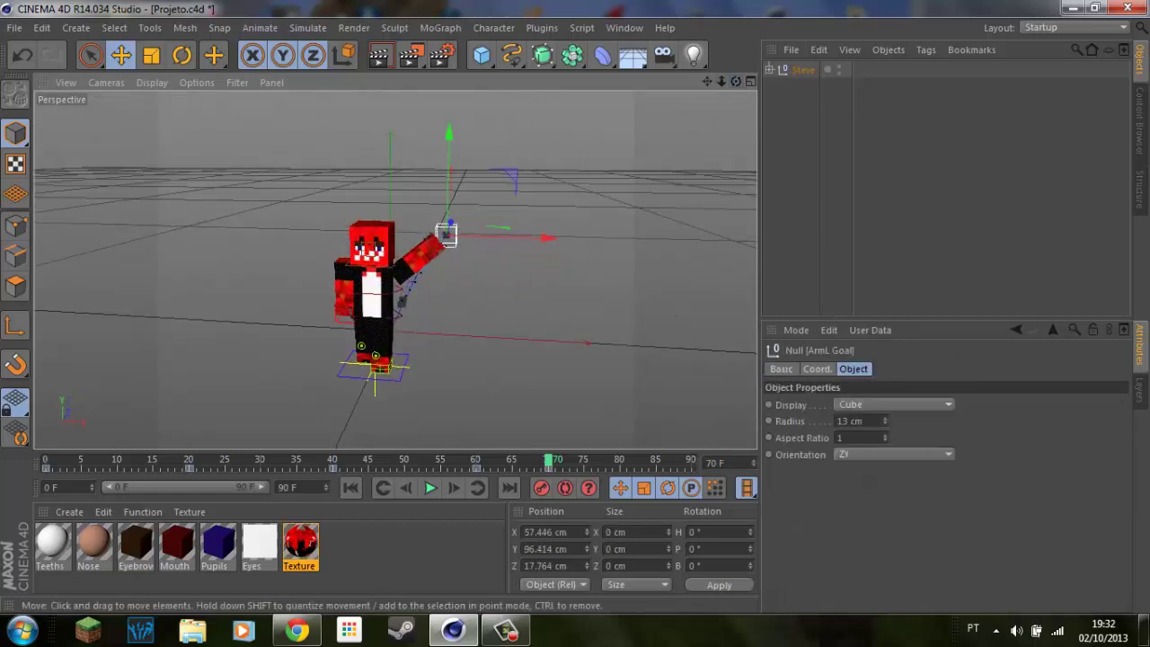
{"action": "left_click_drag", "start_coordinate": [503, 238], "coordinate": [447, 261]}
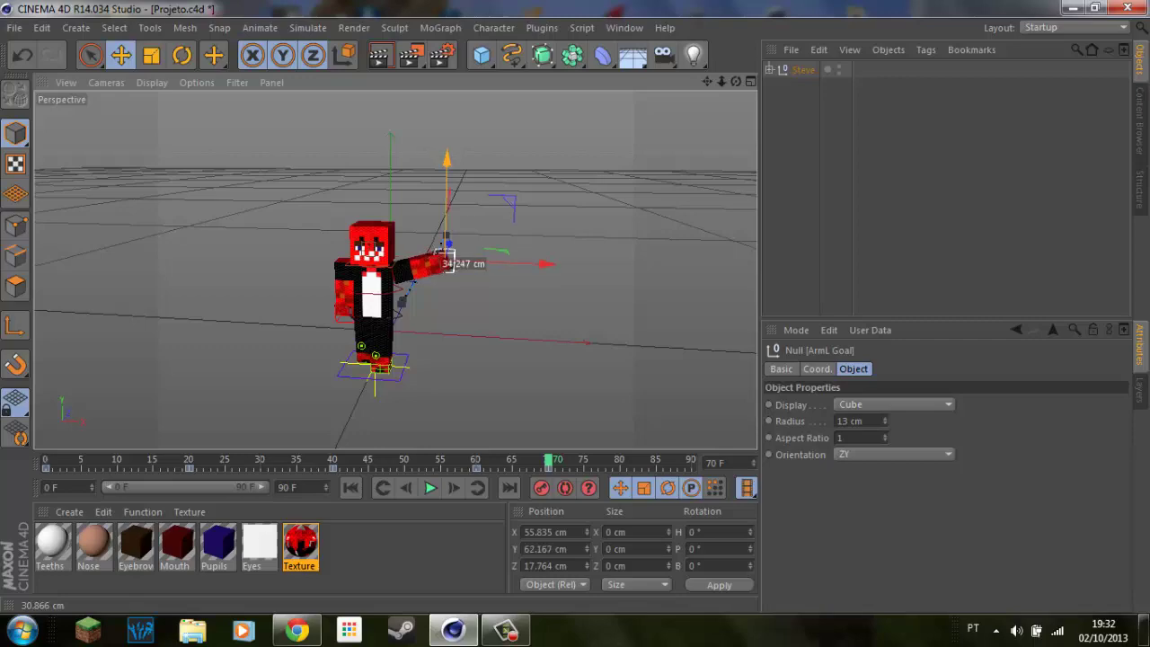
{"action": "left_click_drag", "start_coordinate": [446, 252], "coordinate": [446, 253]}
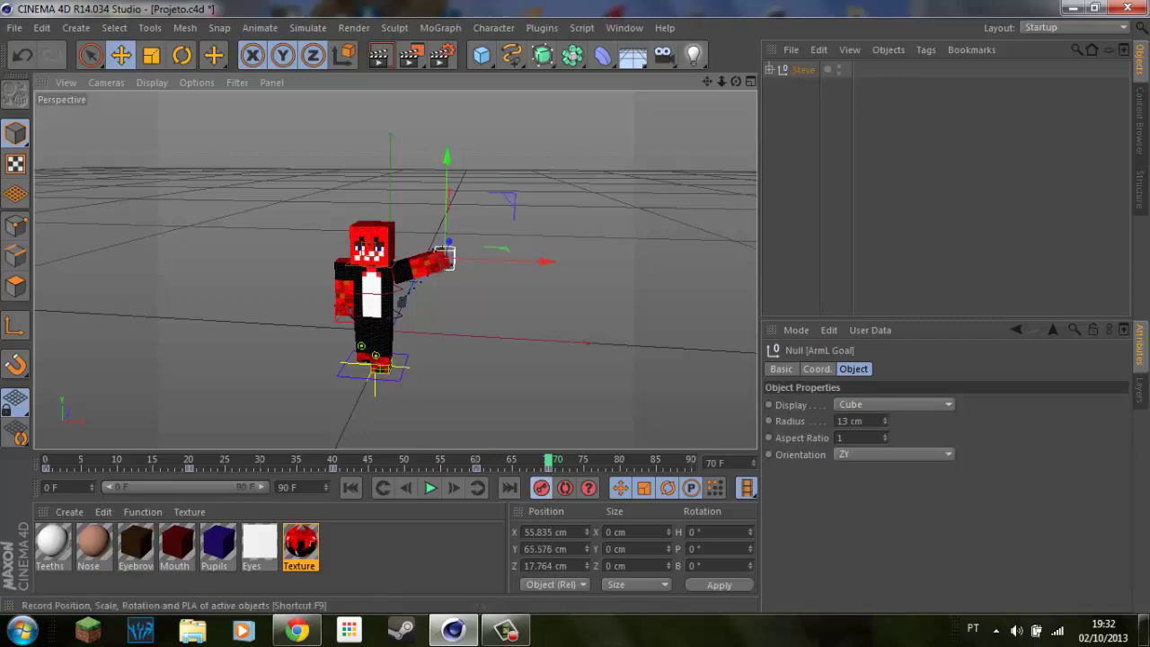
{"action": "left_click_drag", "start_coordinate": [539, 269], "coordinate": [394, 269], "text": "alt"}
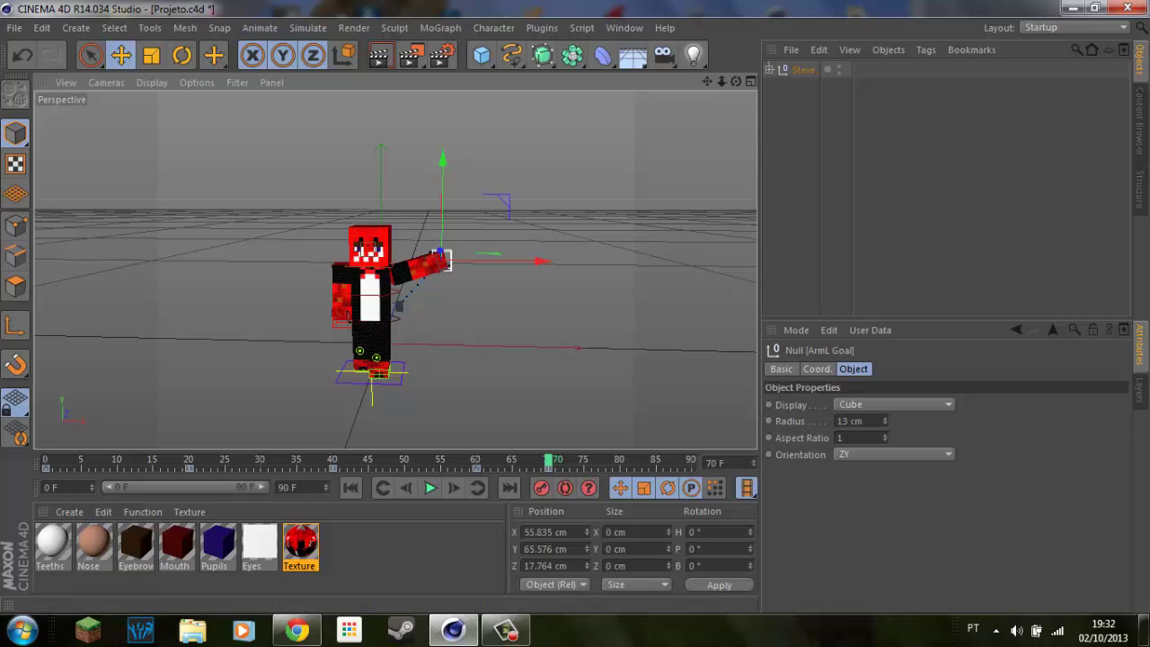
Preview the arm animation from frame 0 and from frame 57, stopping at frame 74.
{"action": "left_click", "coordinate": [350, 487]}
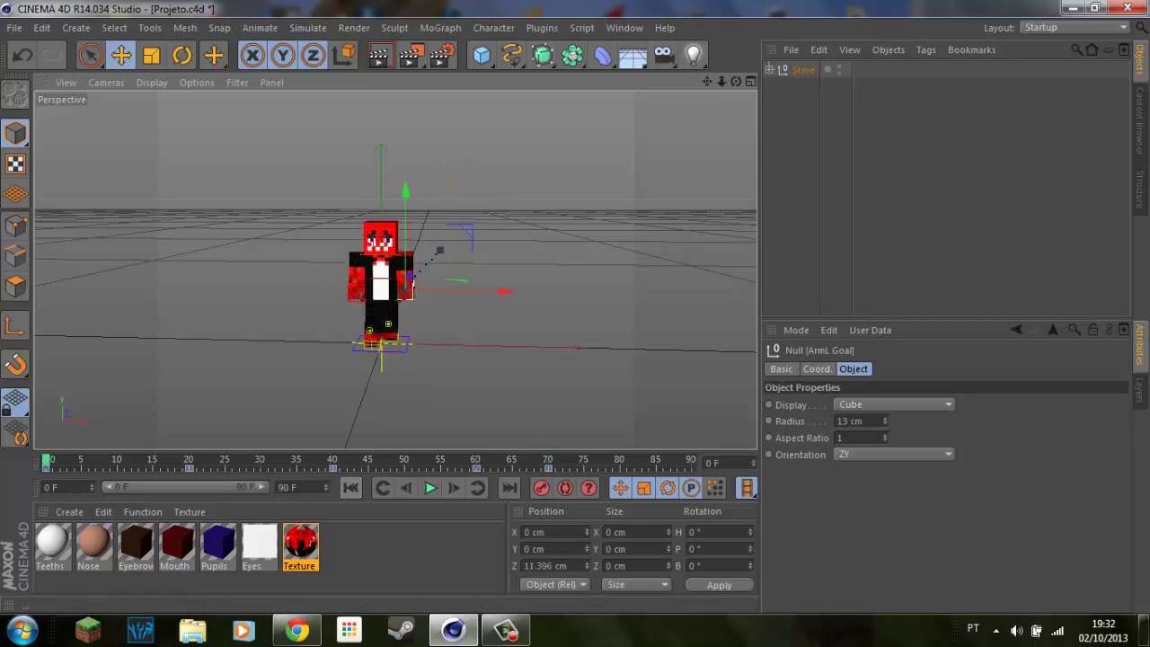
{"action": "left_click", "coordinate": [431, 487]}
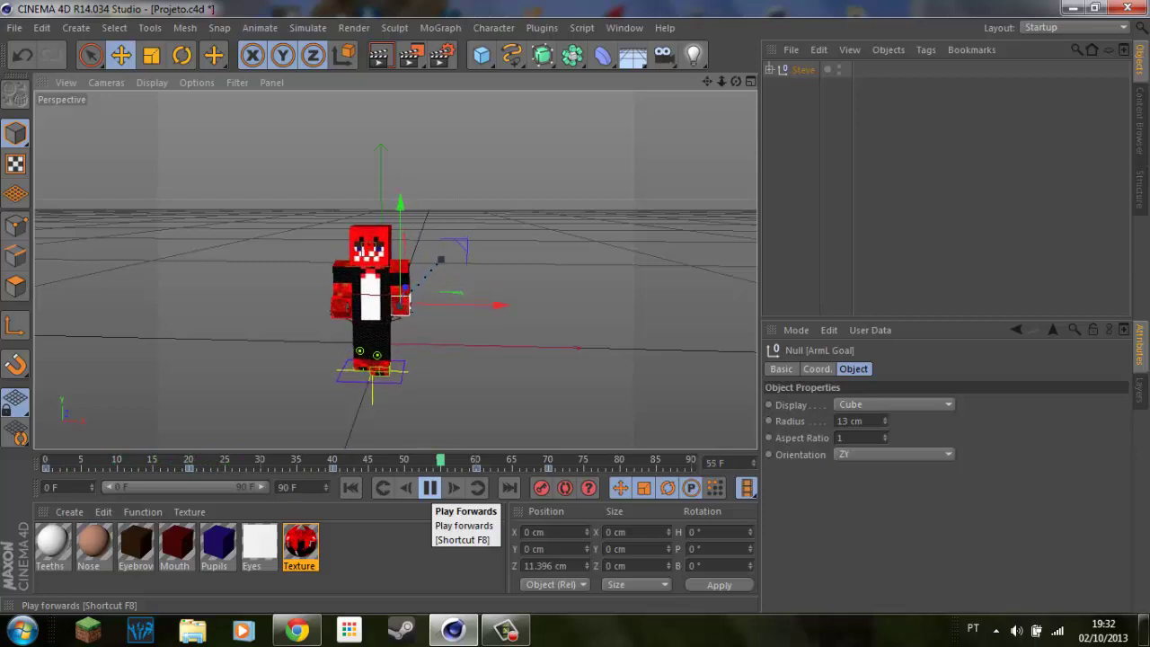
{"action": "left_click", "coordinate": [430, 487]}
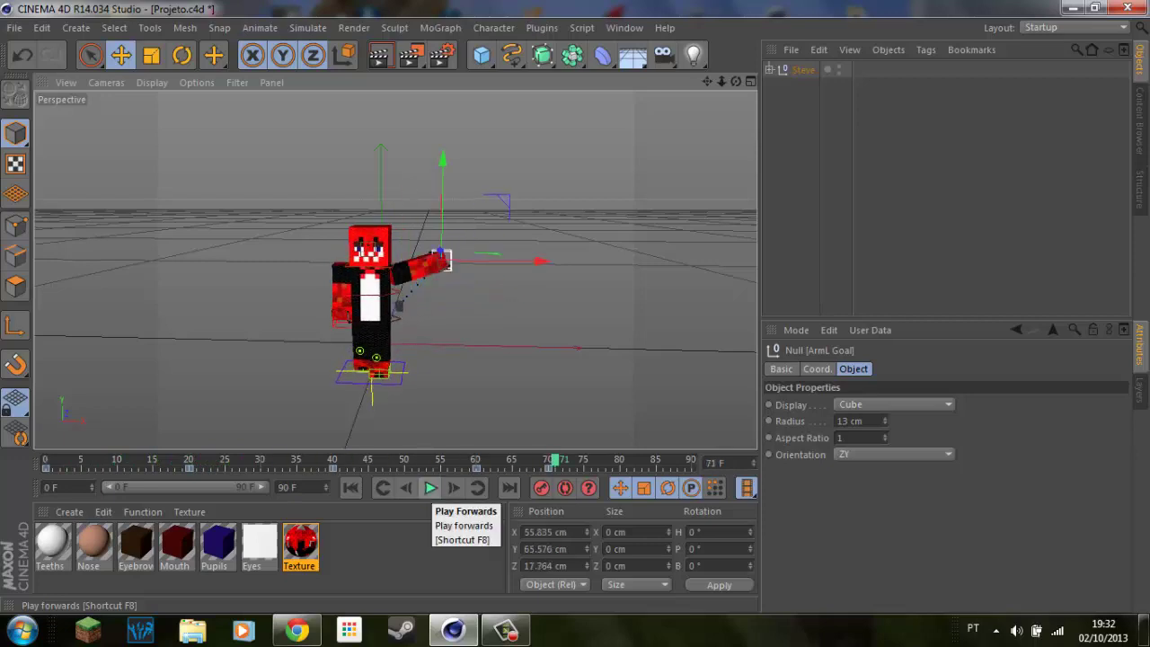
{"action": "left_click", "coordinate": [456, 460]}
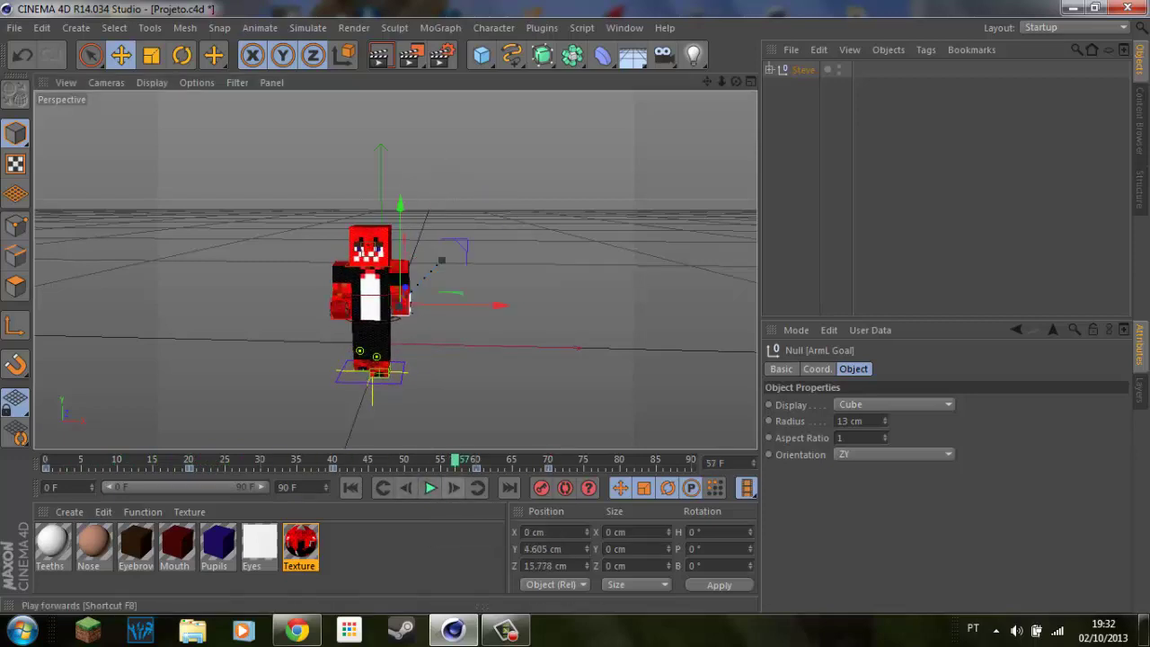
{"action": "left_click", "coordinate": [431, 487]}
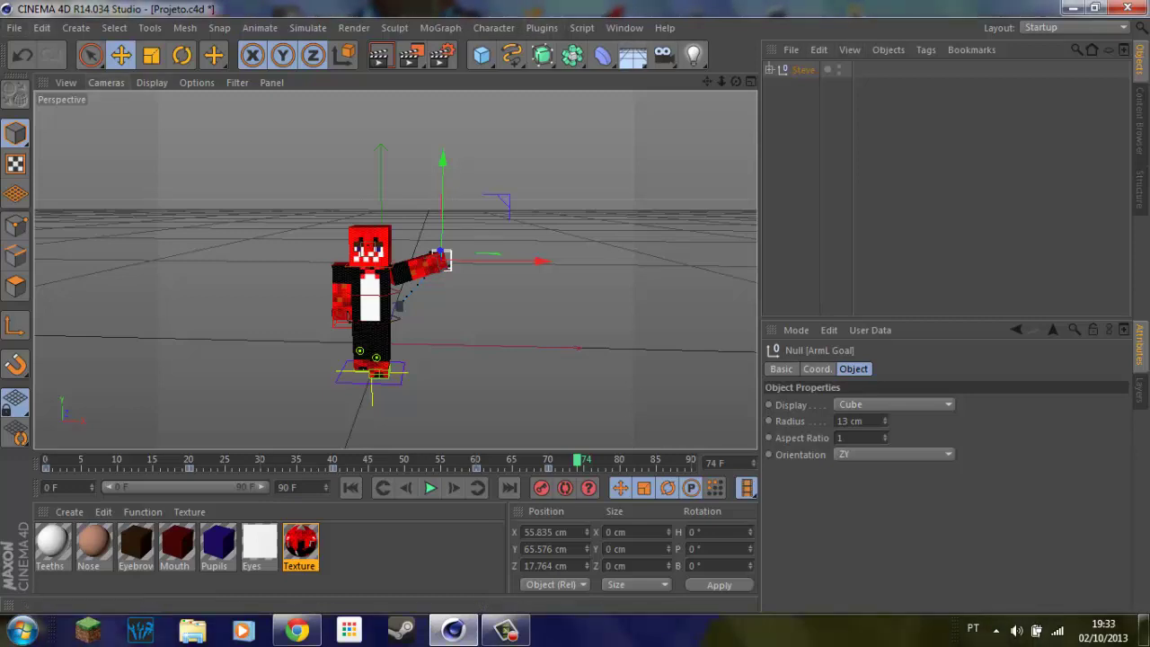
{"action": "left_click", "coordinate": [15, 27]}
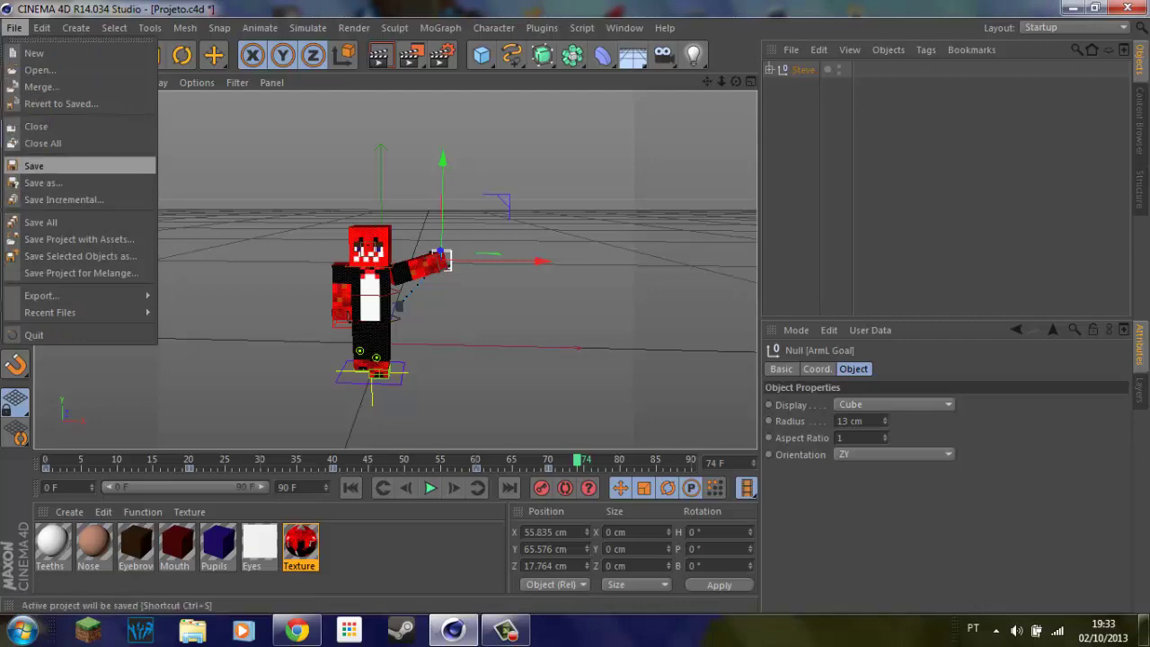
Save the project and confirm Projeto.c4d (2,230 KB) sits in the Projeto folder.
{"action": "left_click", "coordinate": [34, 165]}
{"action": "left_click", "coordinate": [1143, 630]}
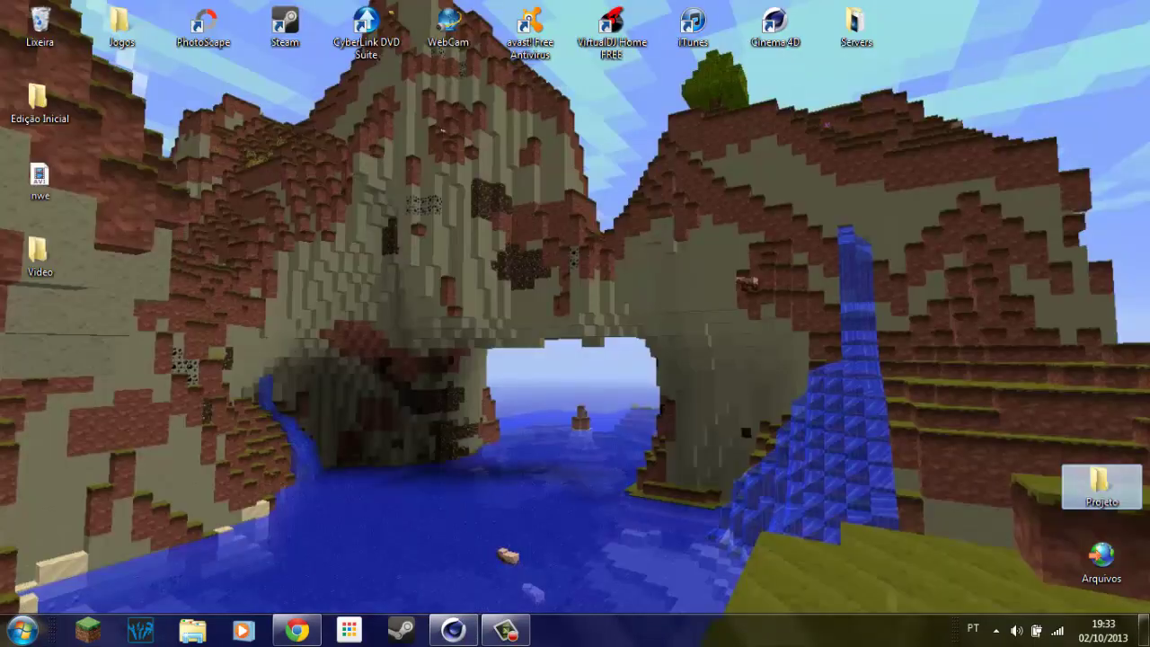
{"action": "double_click", "coordinate": [1103, 485]}
{"action": "left_click_drag", "start_coordinate": [790, 409], "coordinate": [413, 112]}
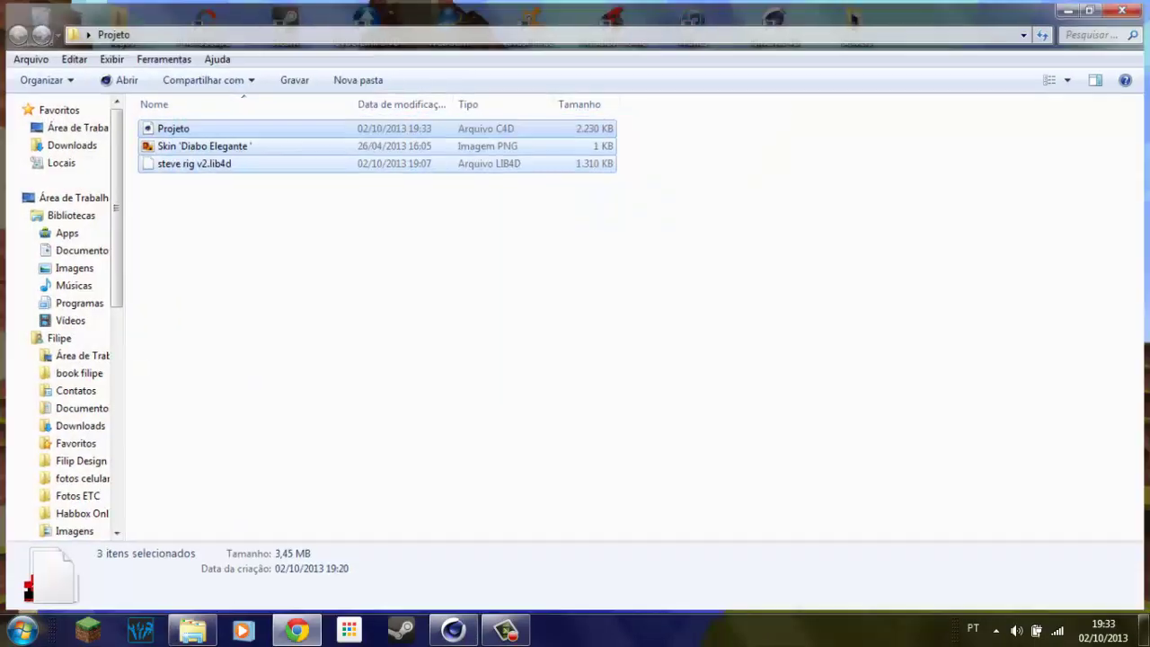
{"action": "key", "text": "alt+F4"}
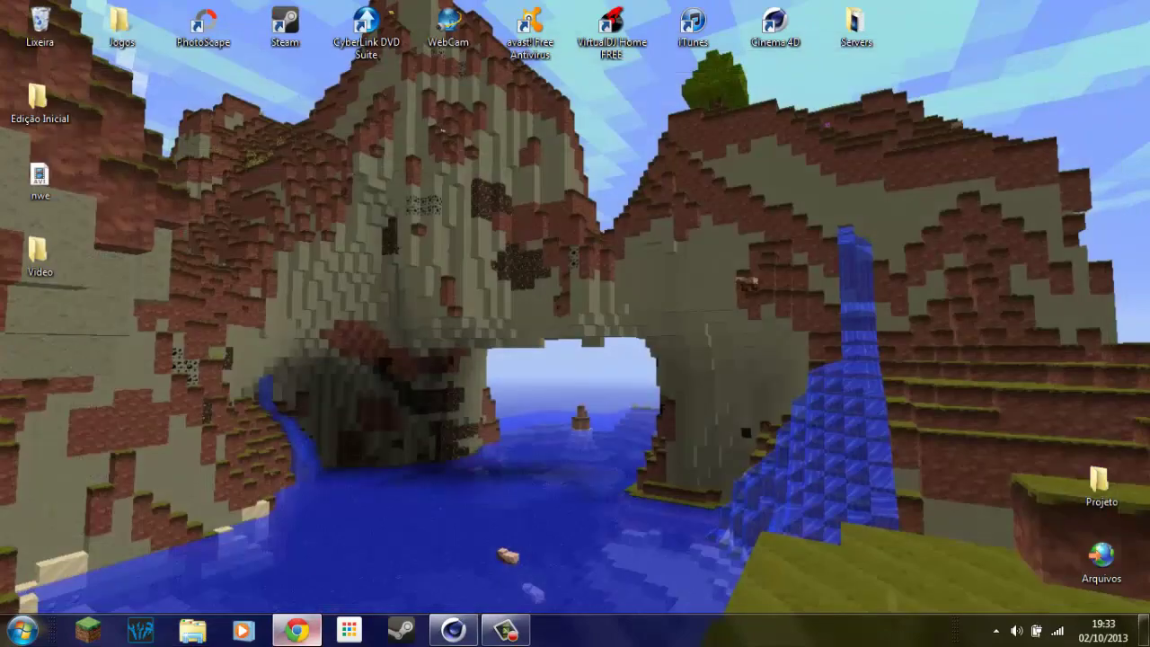
Minimize the browser window and bring Cinema 4D back to the front.
{"action": "left_click", "coordinate": [297, 630]}
{"action": "left_click", "coordinate": [296, 630]}
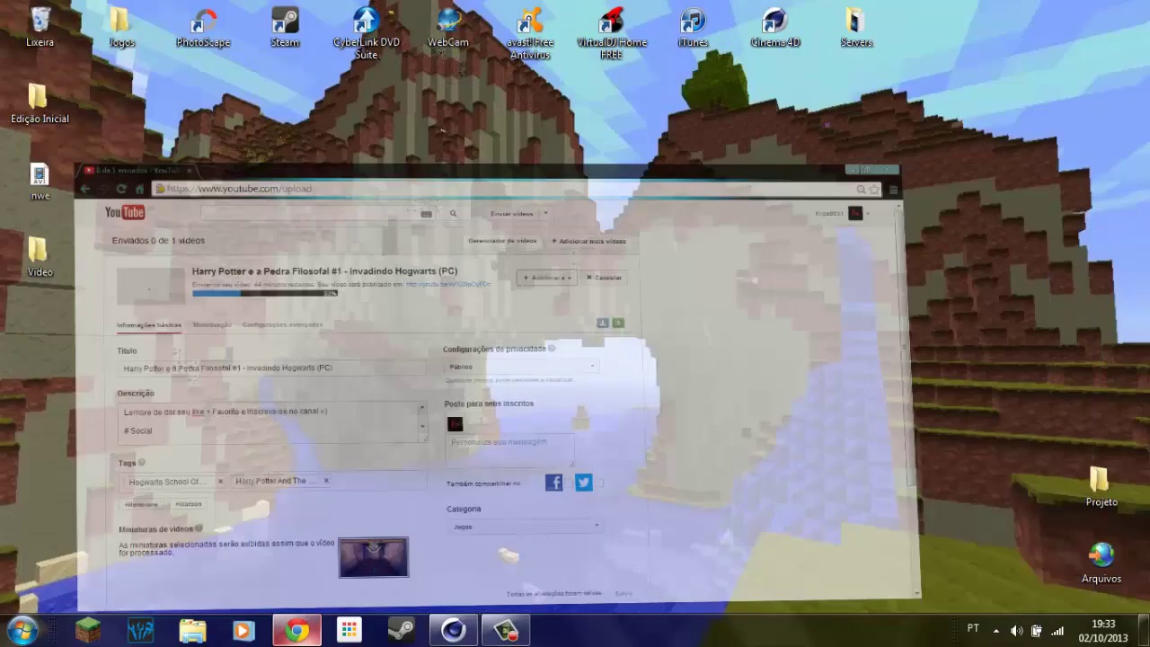
{"action": "left_click", "coordinate": [453, 630]}
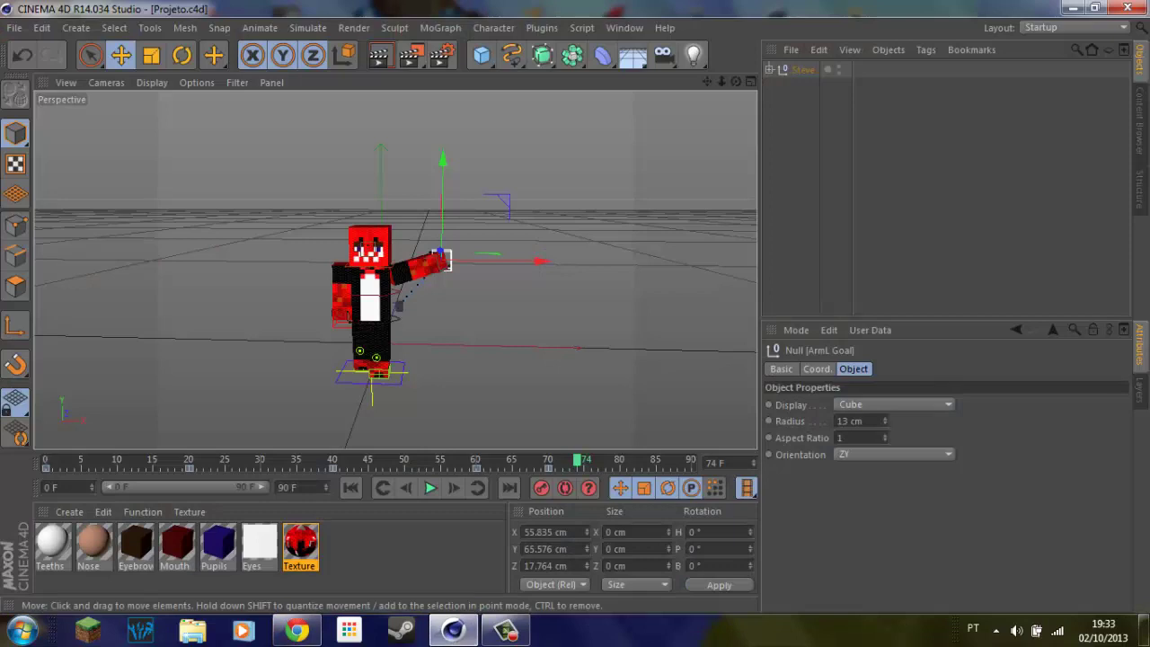
Deselect all, return to frame 70 and render the view of Steve's arm pose.
{"action": "key", "text": "ctrl+shift+a"}
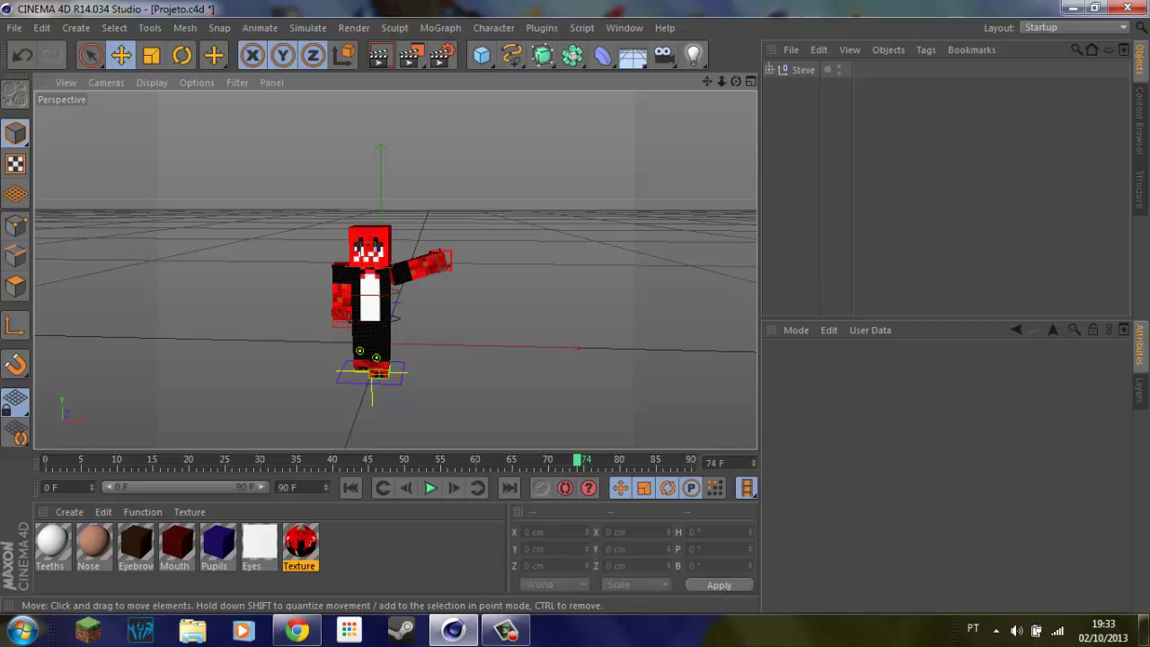
{"action": "key", "text": "f"}
{"action": "key", "text": "f"}
{"action": "key", "text": "f"}
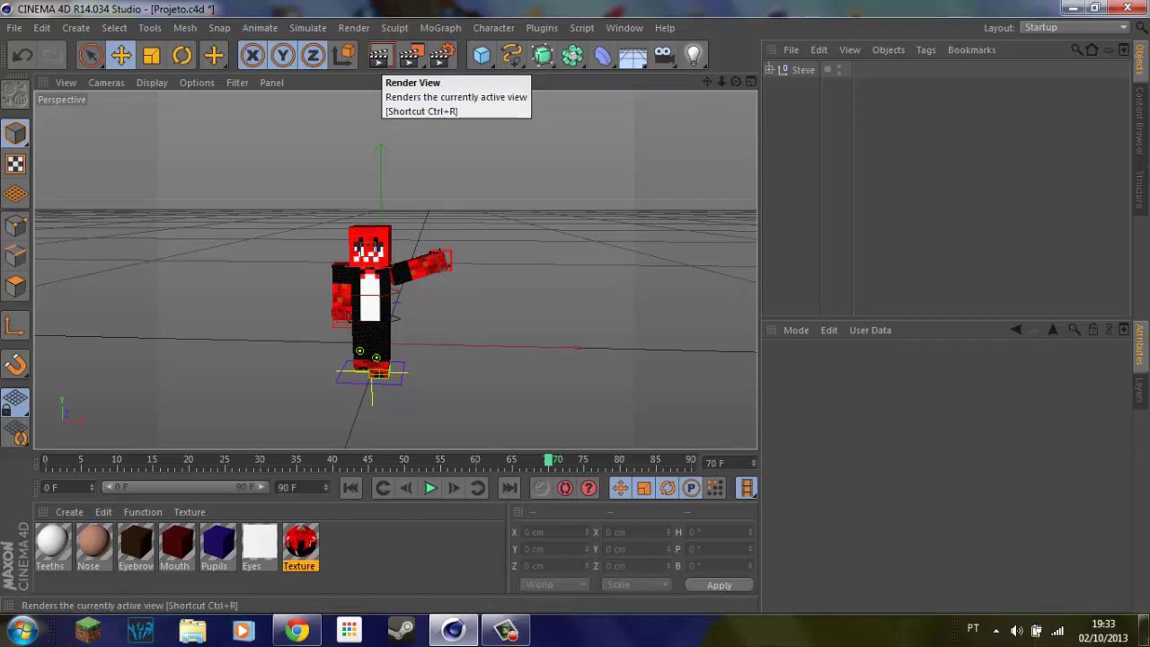
{"action": "left_click", "coordinate": [378, 55]}
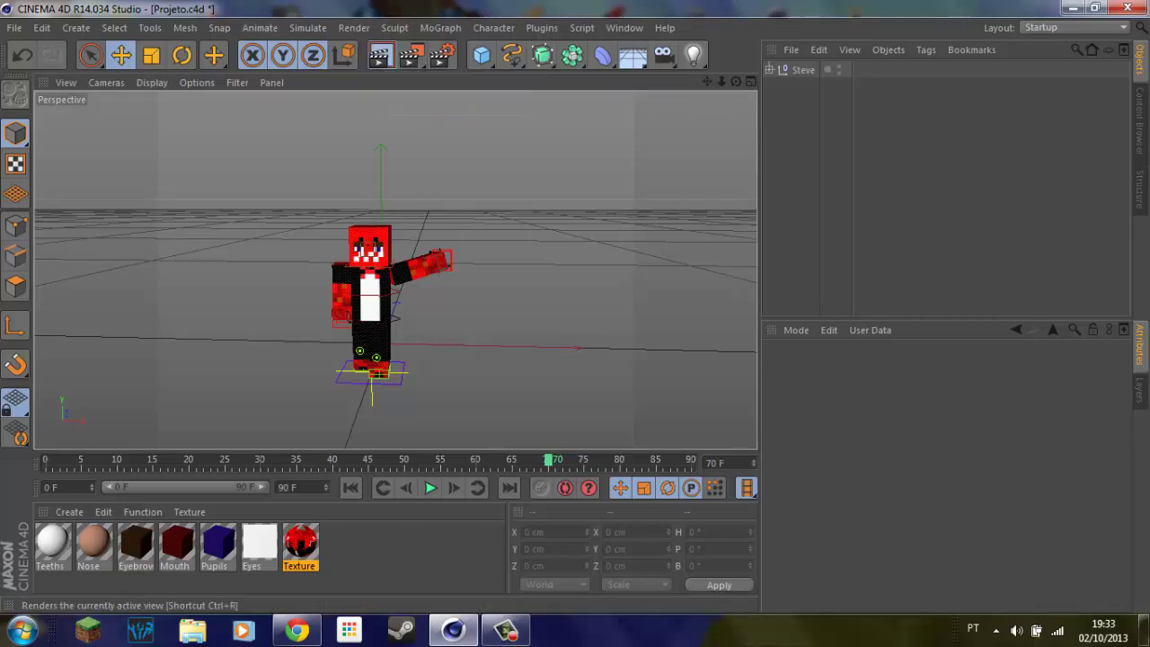